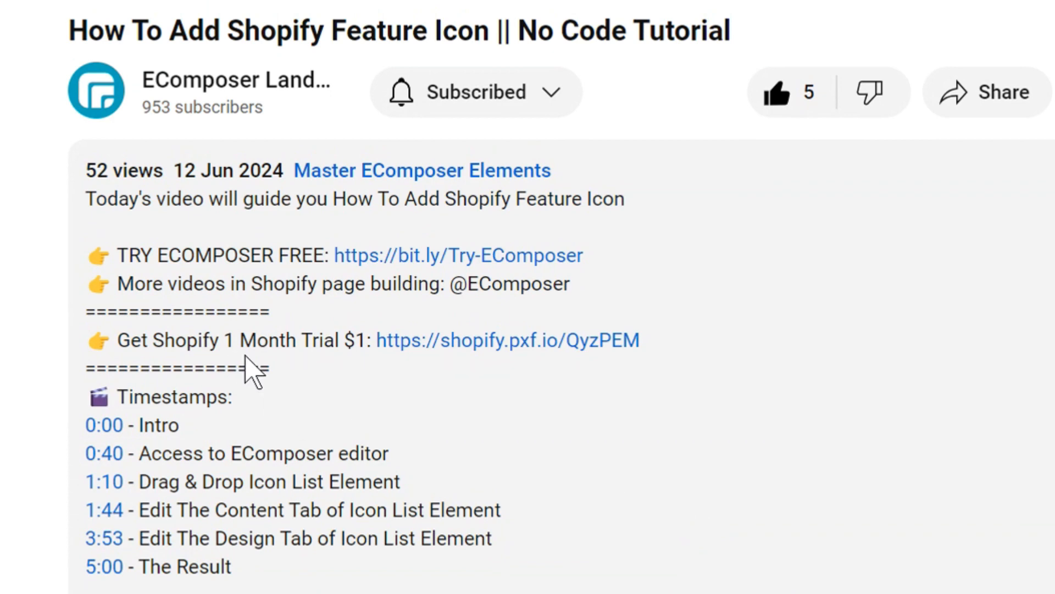
Step: View the Shopify $1 one-month trial offer linked in the video description
click(521, 343)
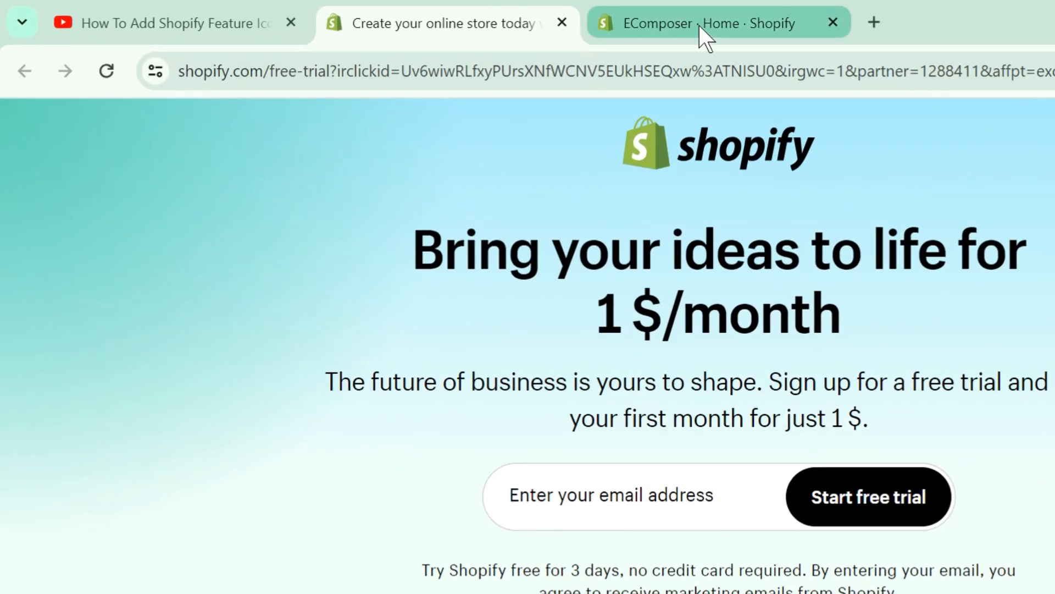
Step: Switch to the store's Shopify admin and open the installed EComposer Builder app
click(652, 24)
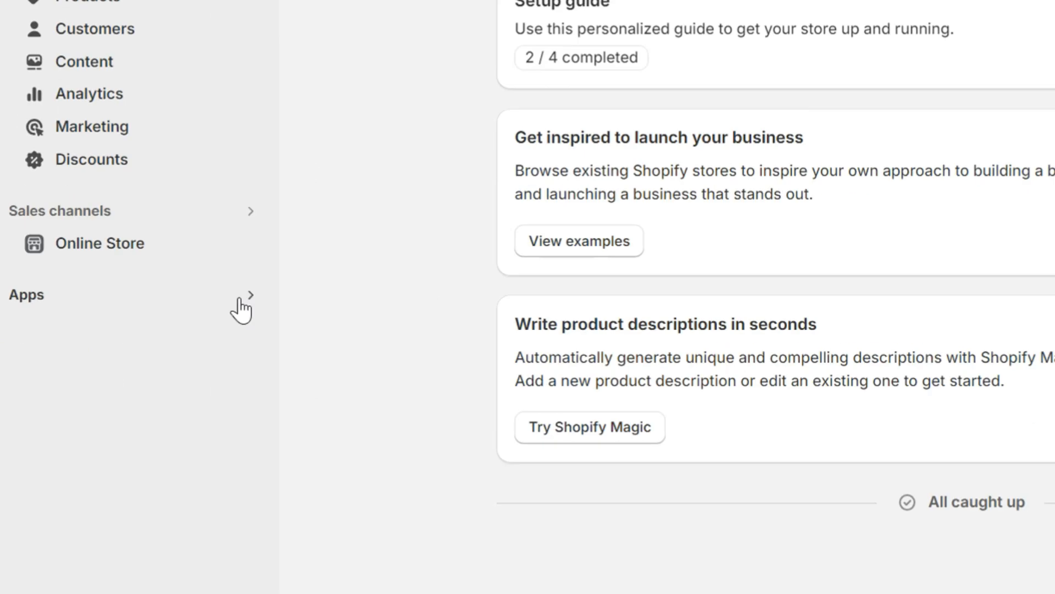
click(155, 298)
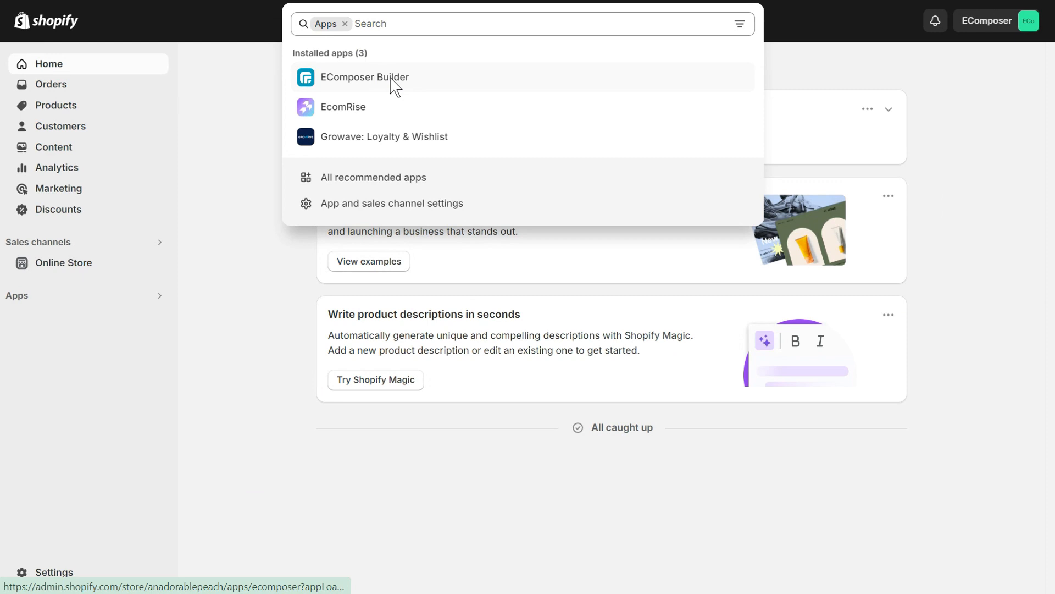
click(286, 132)
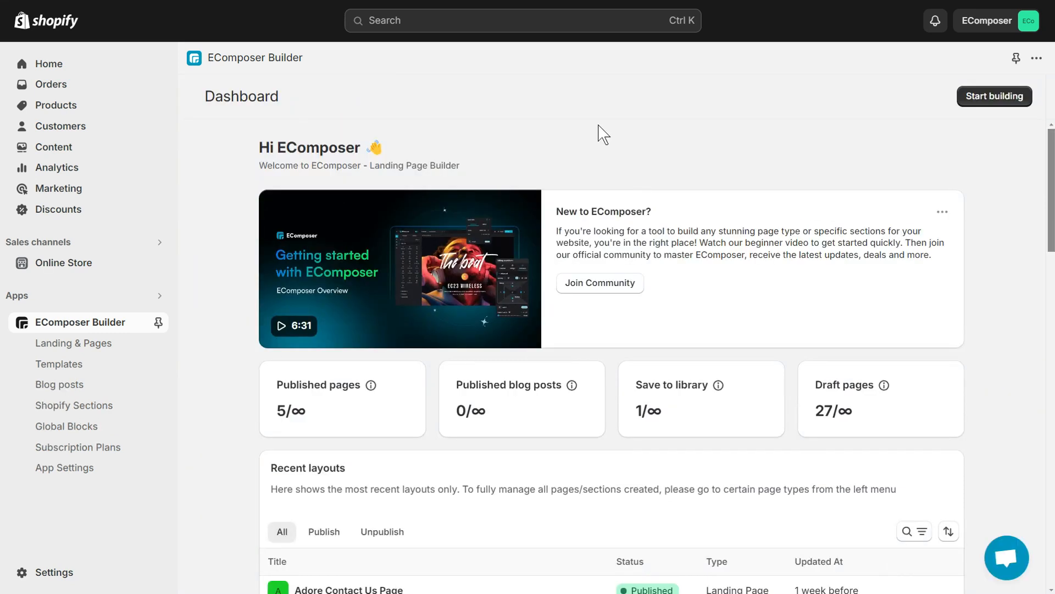
Step: Open the Brush Cleaner Landing page from the recent layouts for editing
scroll(604, 135, down, 6)
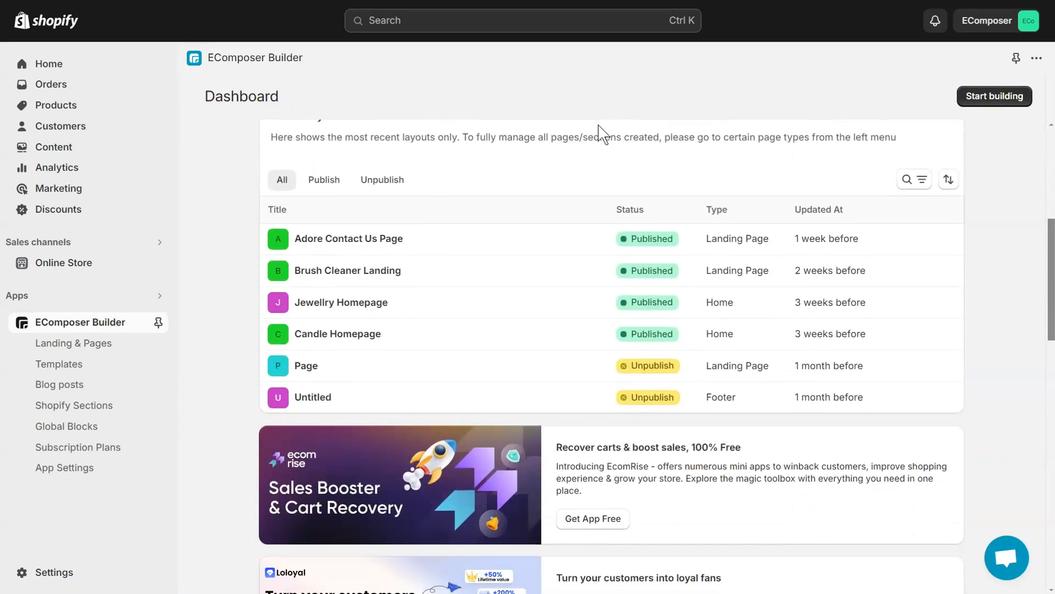
scroll(603, 134, up, 1)
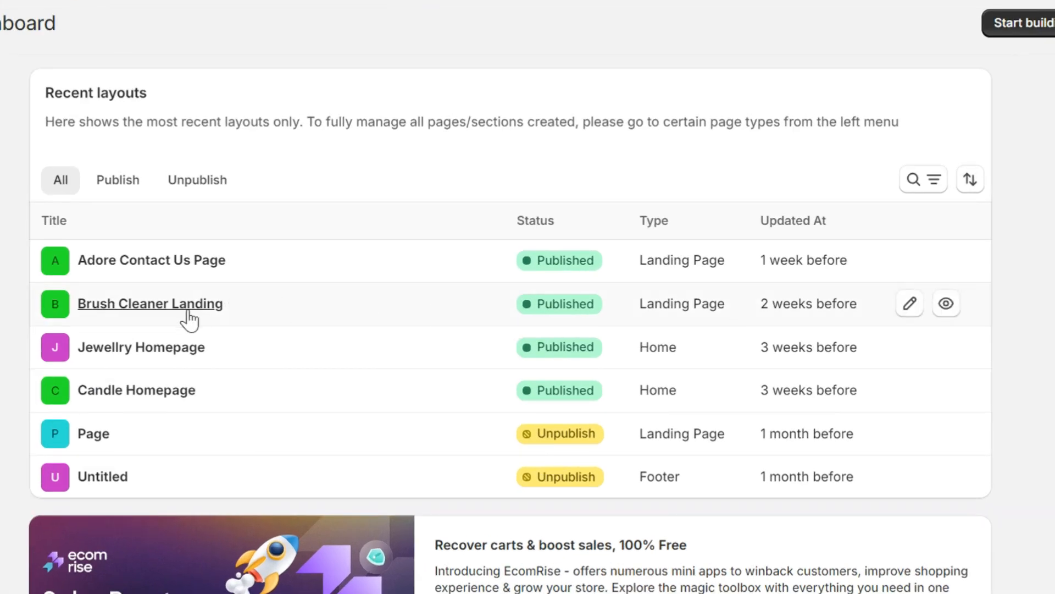
click(211, 310)
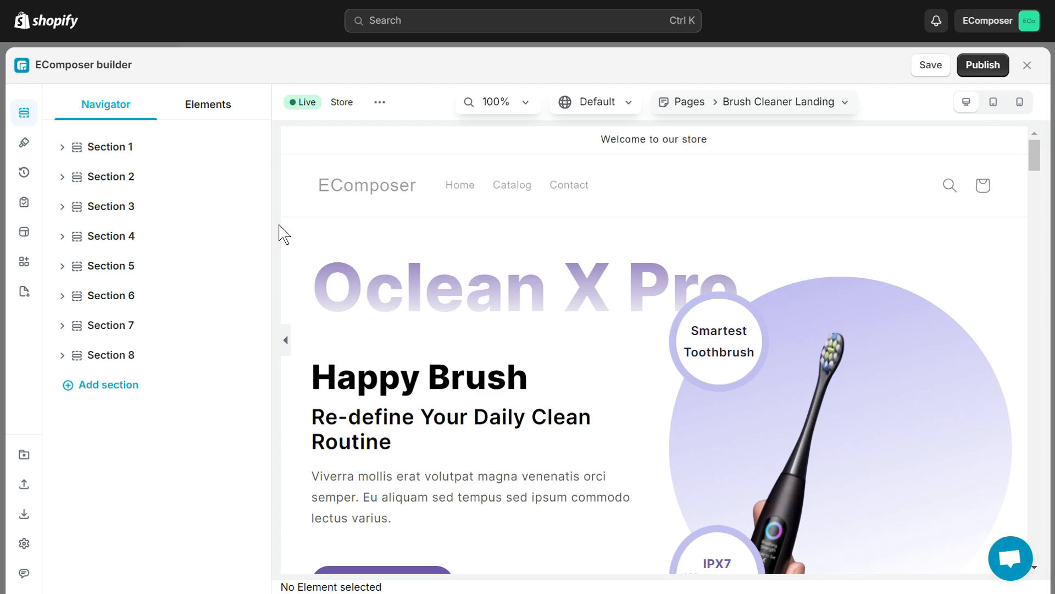
Step: Insert a new section with four equal columns directly above the Subscribe section near the page's end
scroll(306, 193, down, 20)
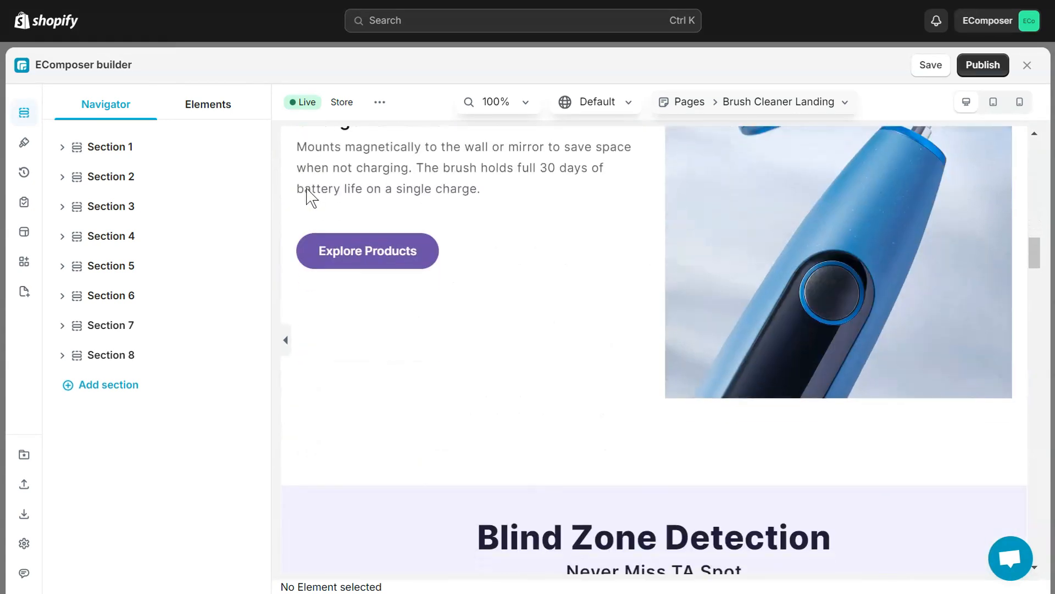
scroll(310, 197, down, 15)
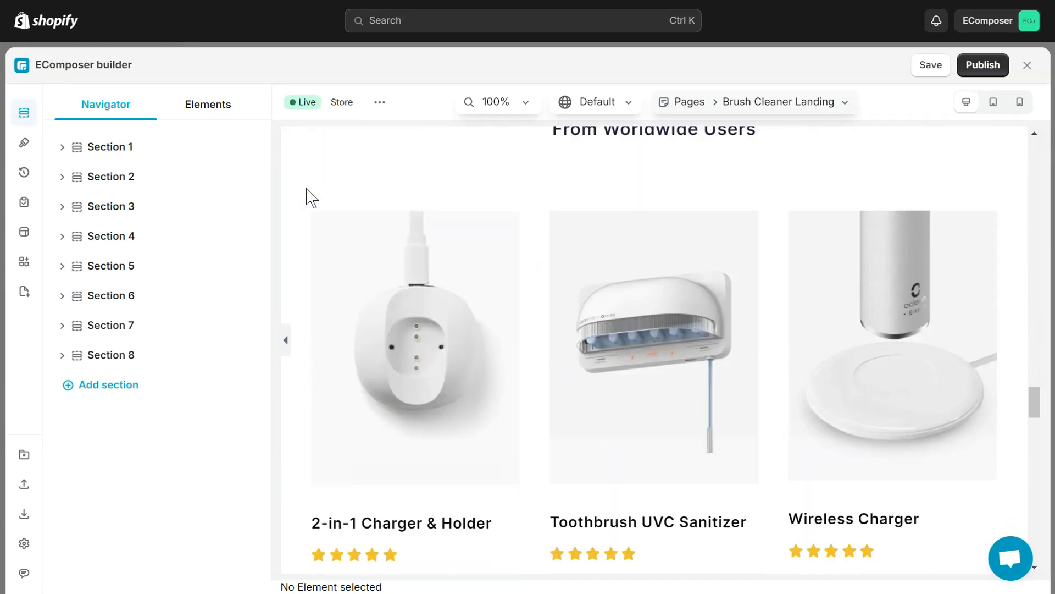
scroll(309, 192, down, 15)
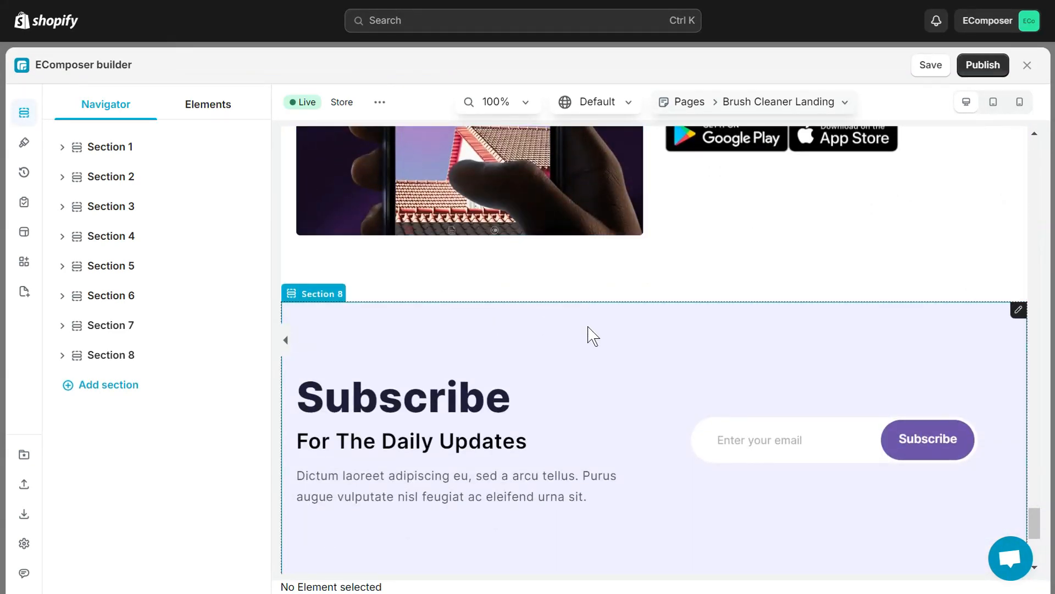
click(669, 301)
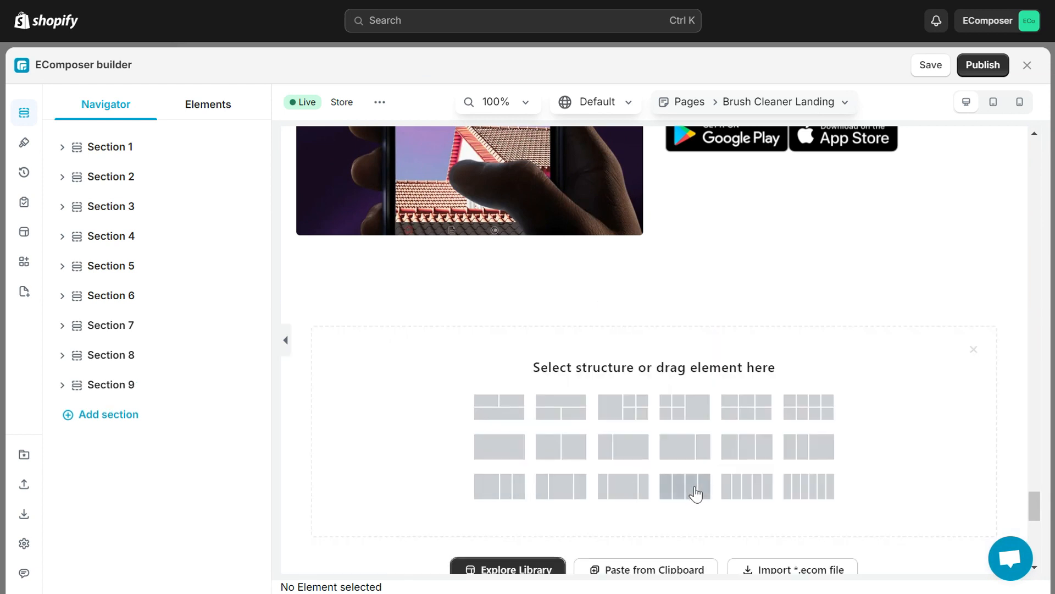
click(692, 491)
Step: Change the new section's column structure to 55, 15, 15, 15
click(321, 300)
scroll(82, 334, down, 4)
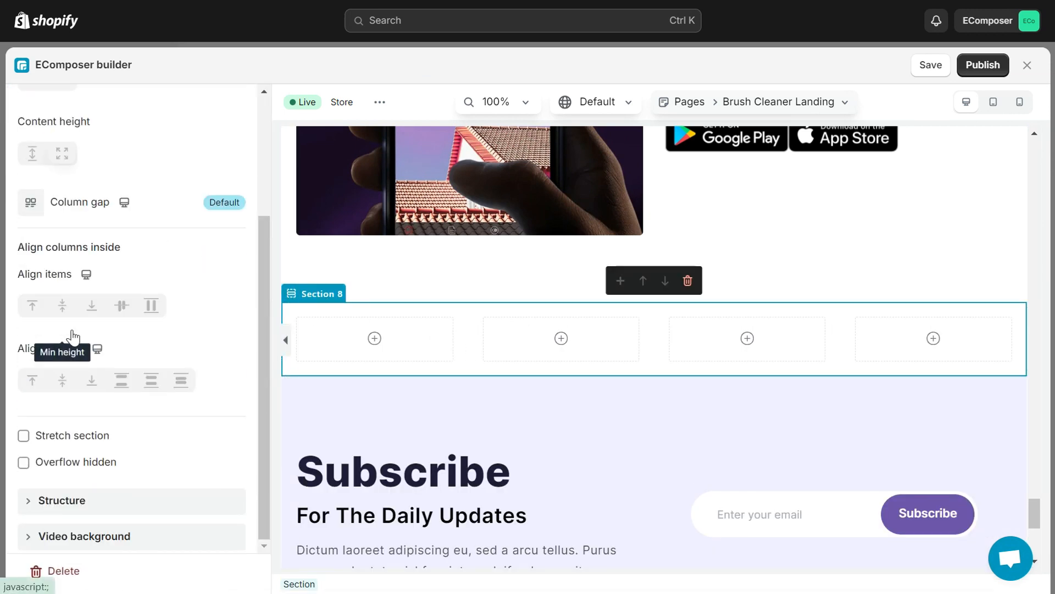
click(40, 501)
click(37, 449)
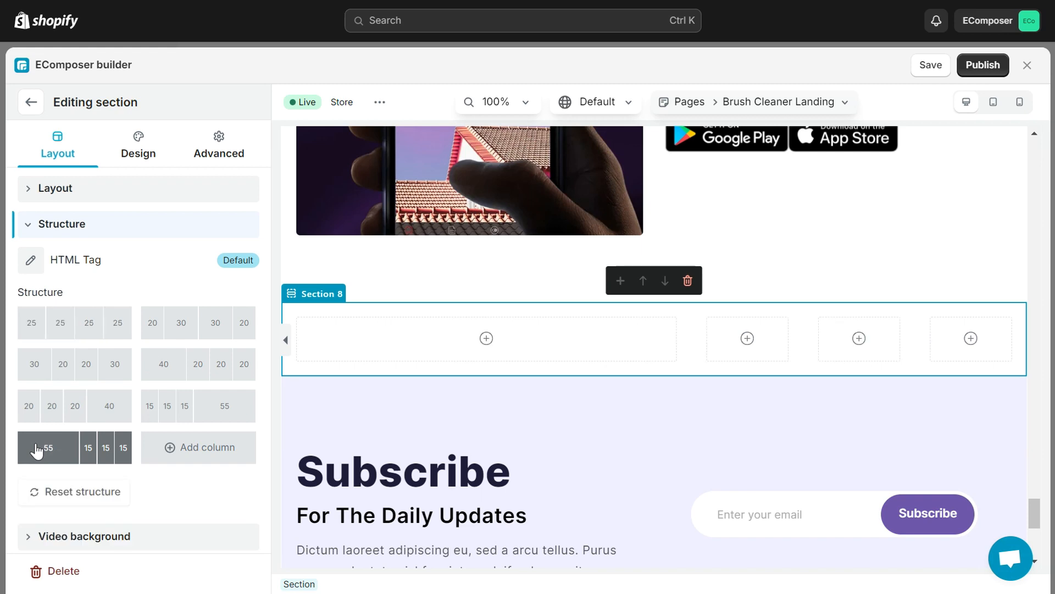
Step: Find the Progress element and place it in the first empty column beside the customers heading
click(24, 112)
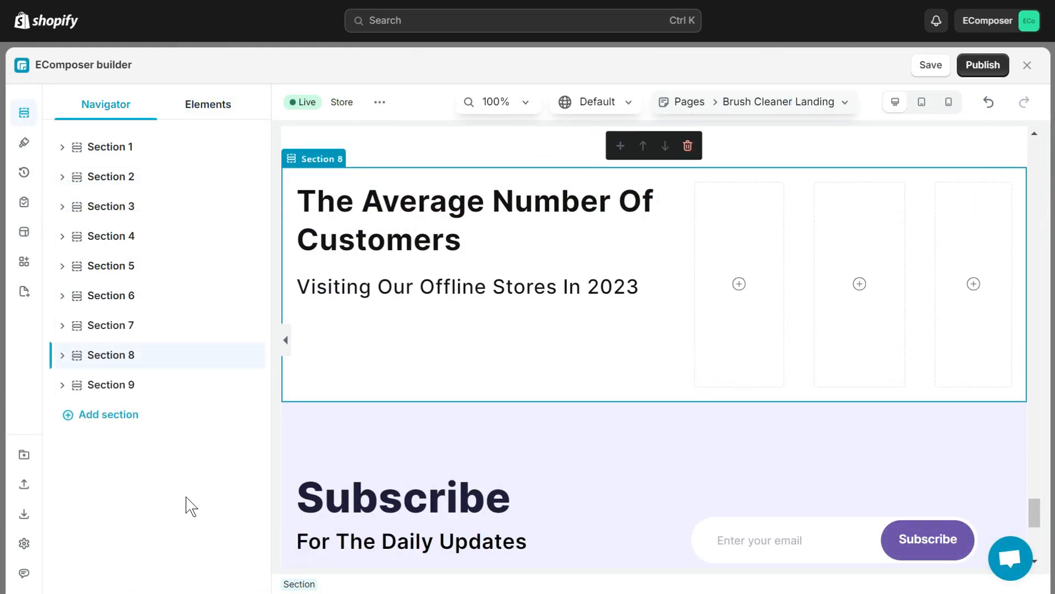
click(207, 103)
text(Progress)
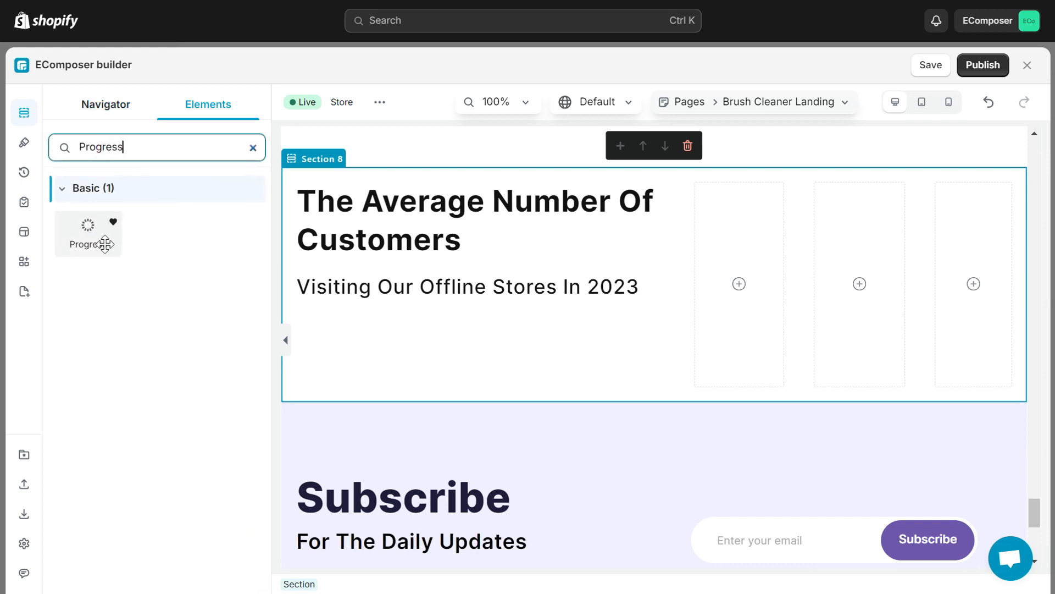
drag(104, 244, 141, 248)
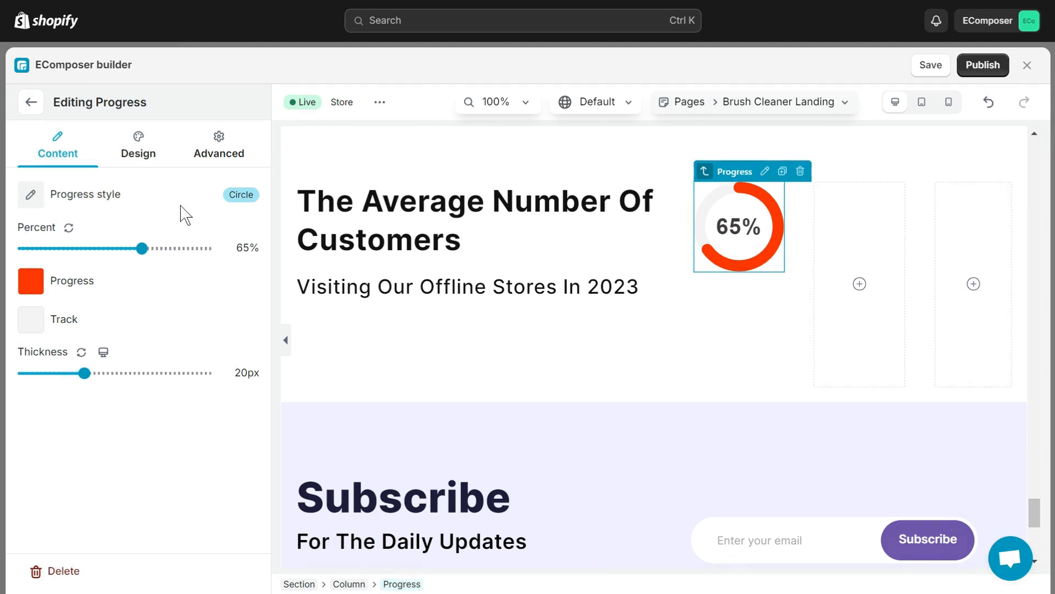
Step: Try the Line progress style and its striped option, and return the element to the Circle style
click(239, 197)
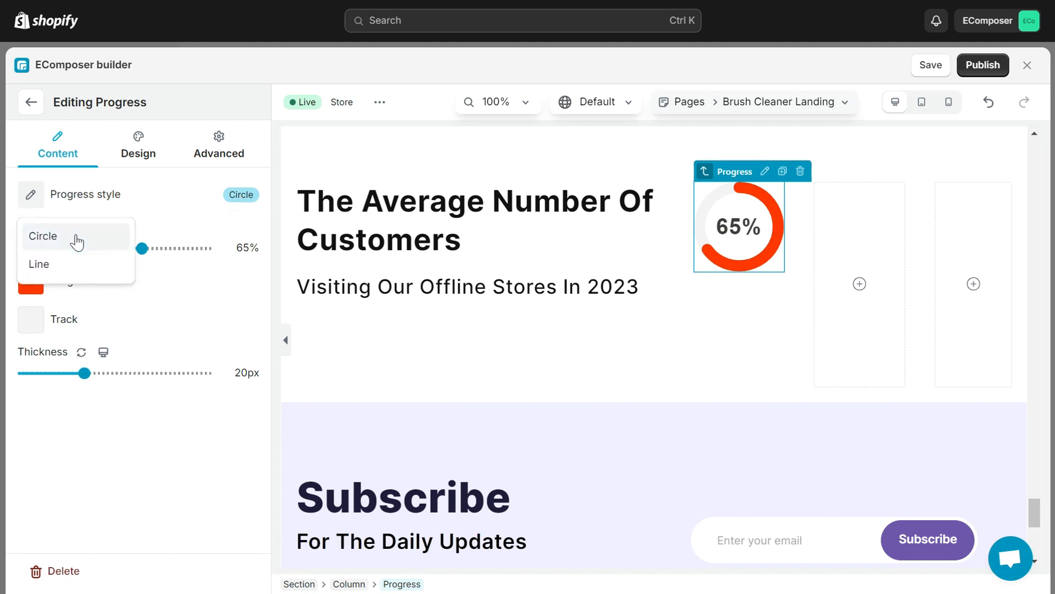
click(77, 241)
click(240, 199)
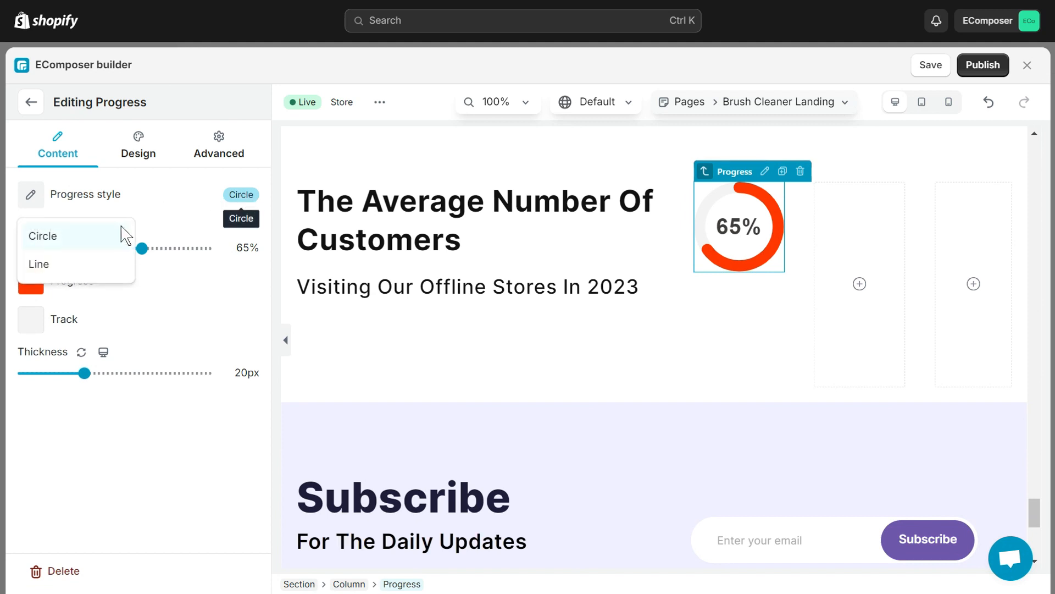
click(61, 268)
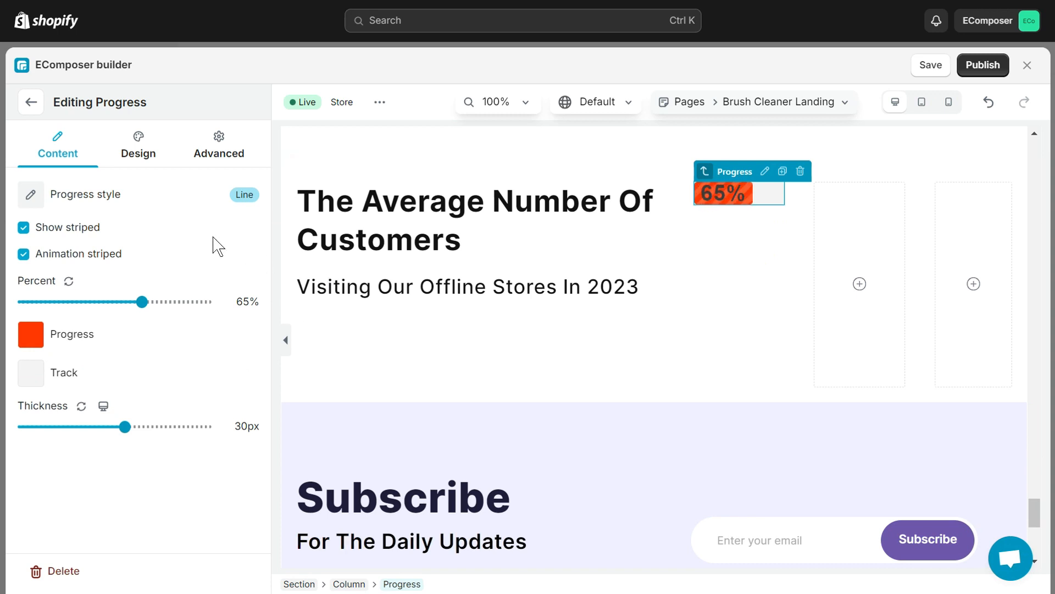
click(25, 228)
click(24, 228)
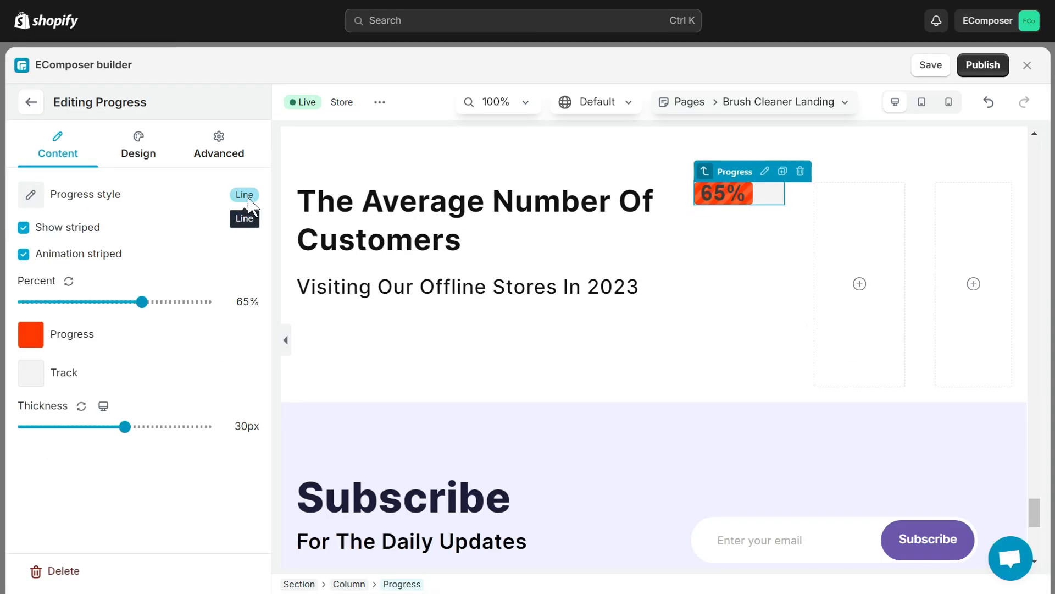
click(244, 195)
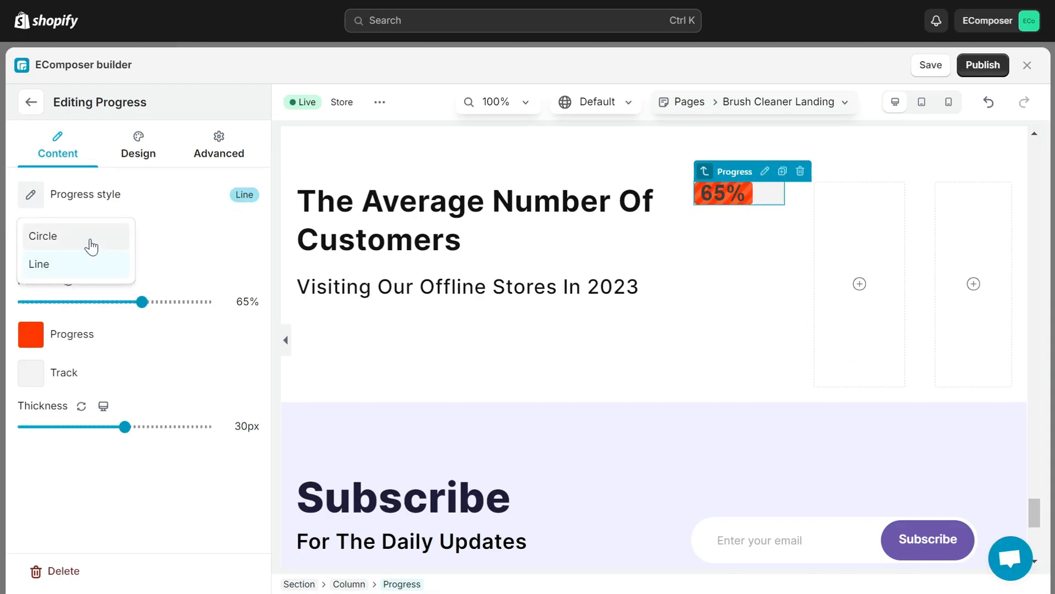
click(91, 242)
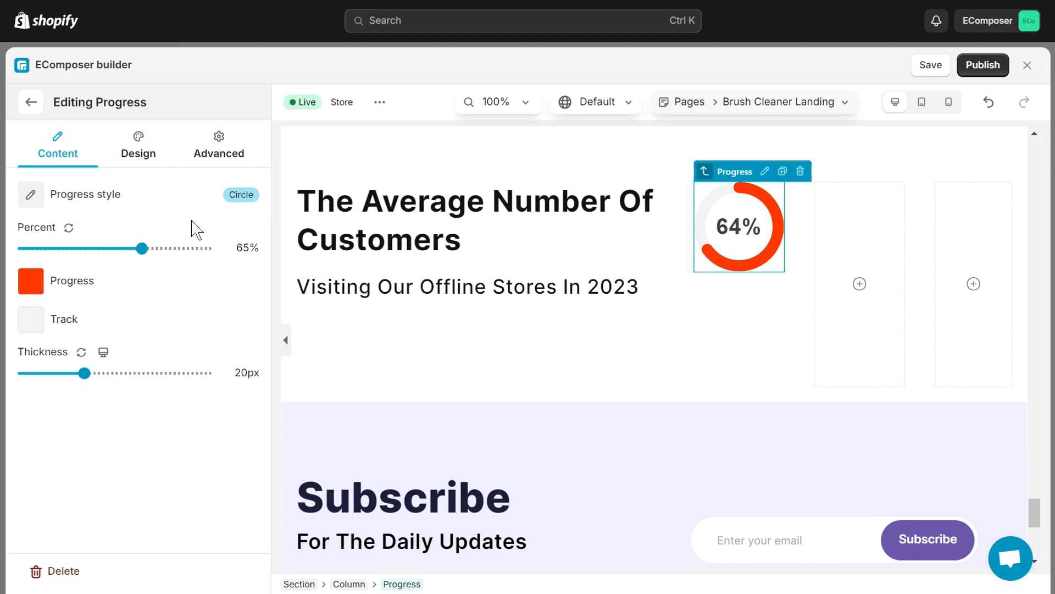
Step: Set the progress circle's percent to 25%
drag(160, 253, 182, 253)
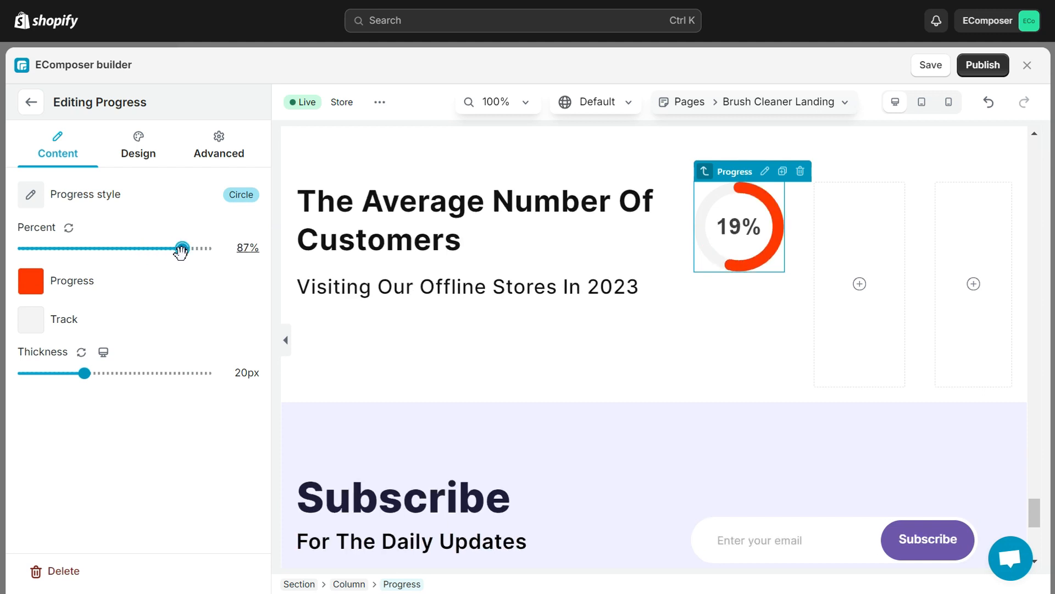
click(247, 247)
text(2)
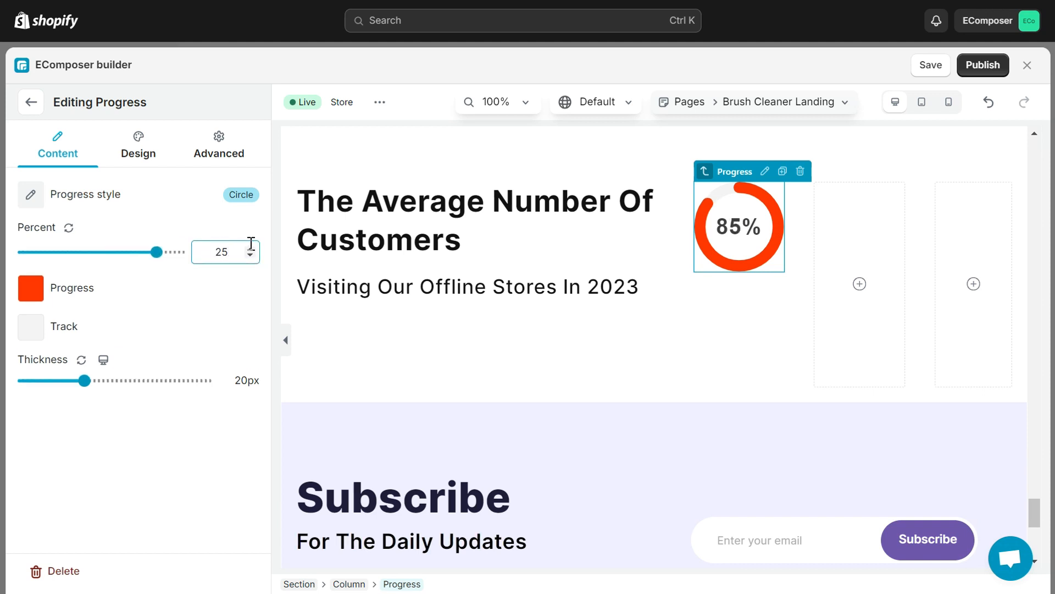
text(5)
key(Return)
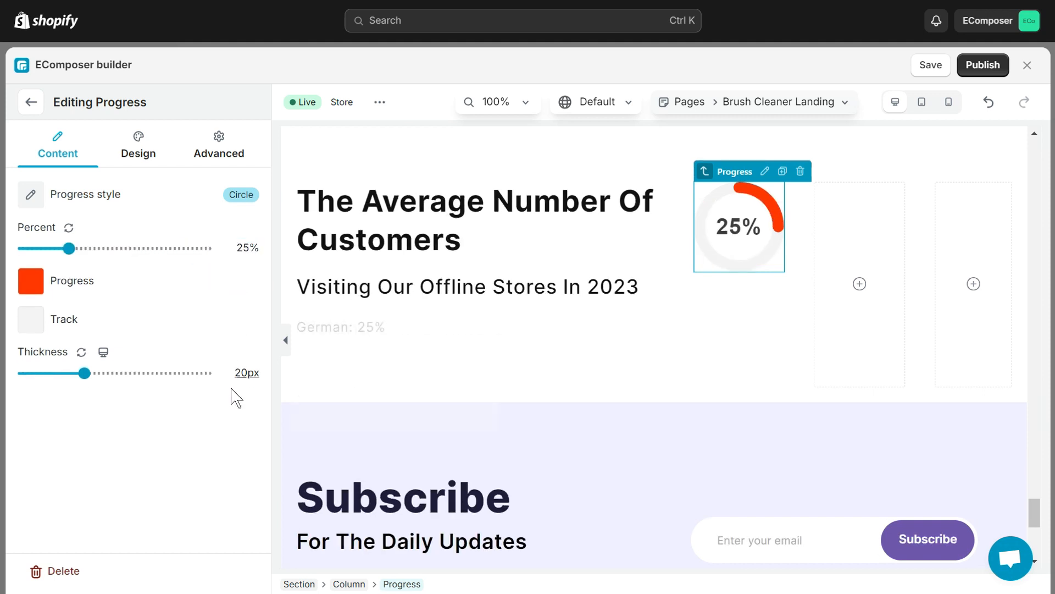
Step: Set the progress colour of the circle to #6D4FA8
click(34, 280)
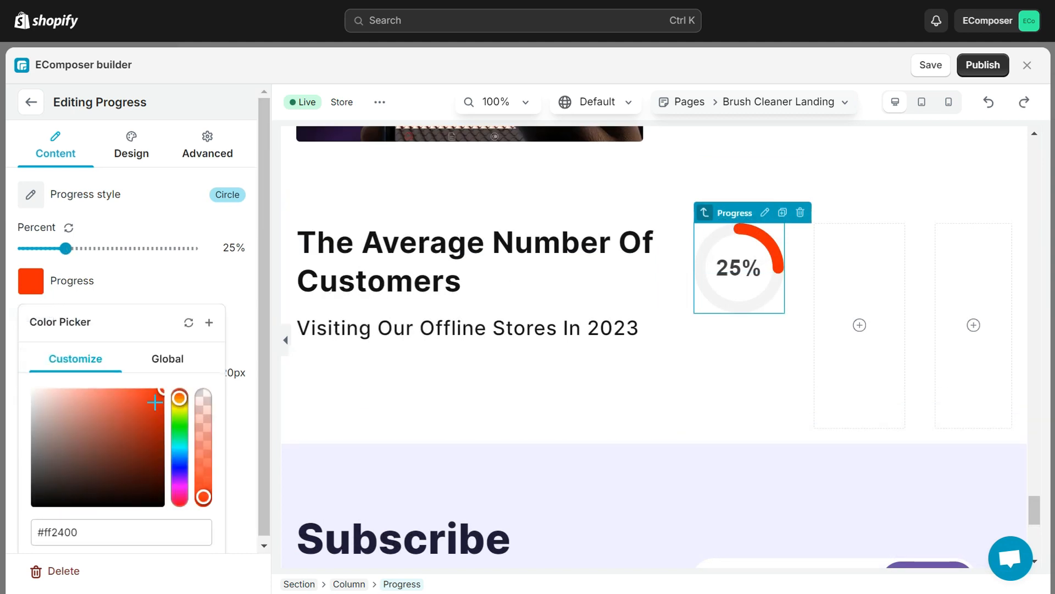
click(71, 525)
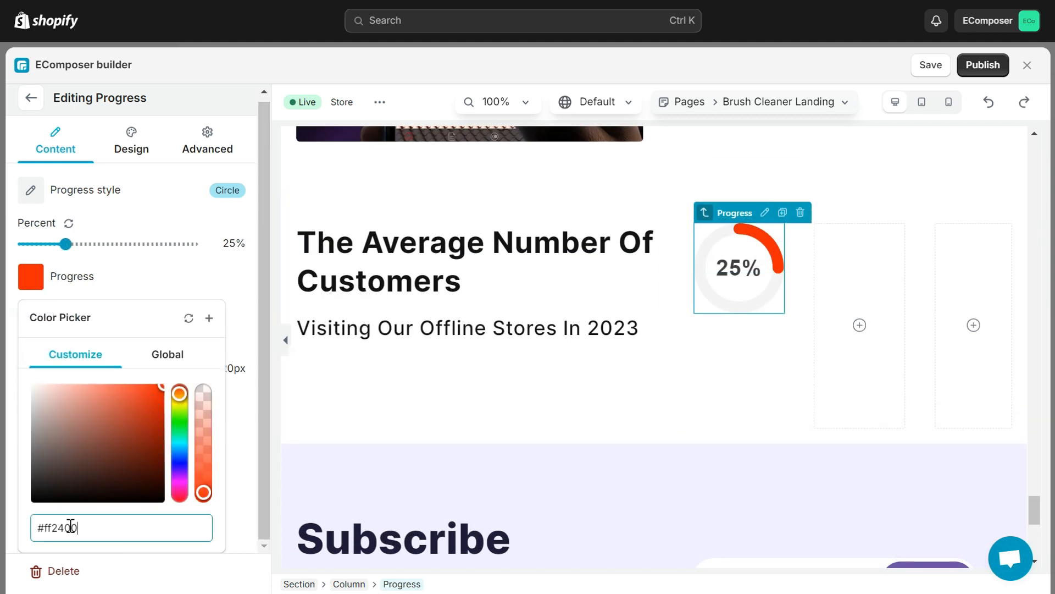
text(#6D4FA8)
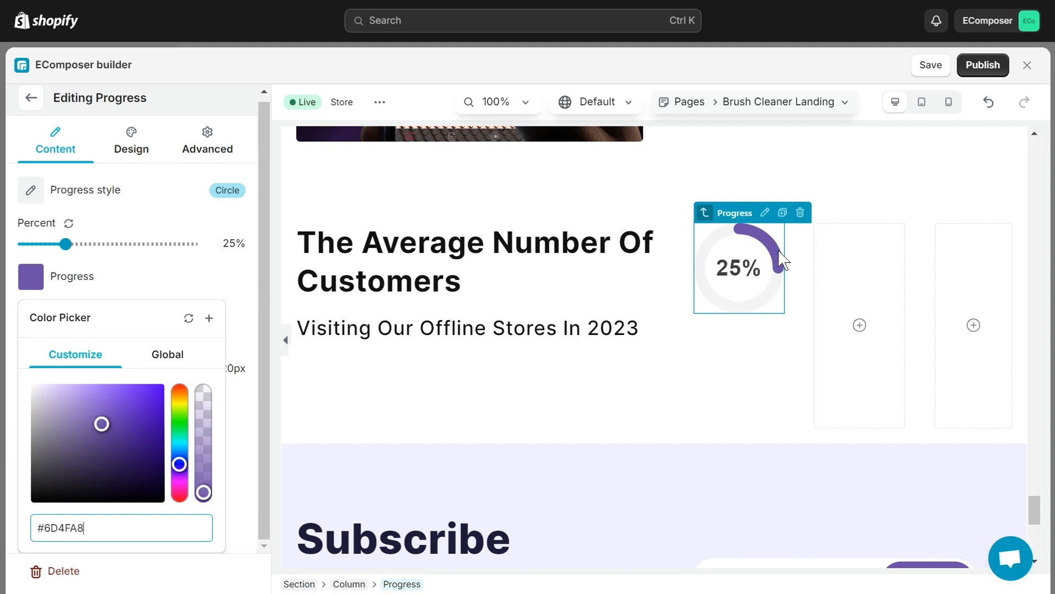
click(152, 278)
Step: Set the circle's track colour to a light grey, about #dbd9d9
click(29, 319)
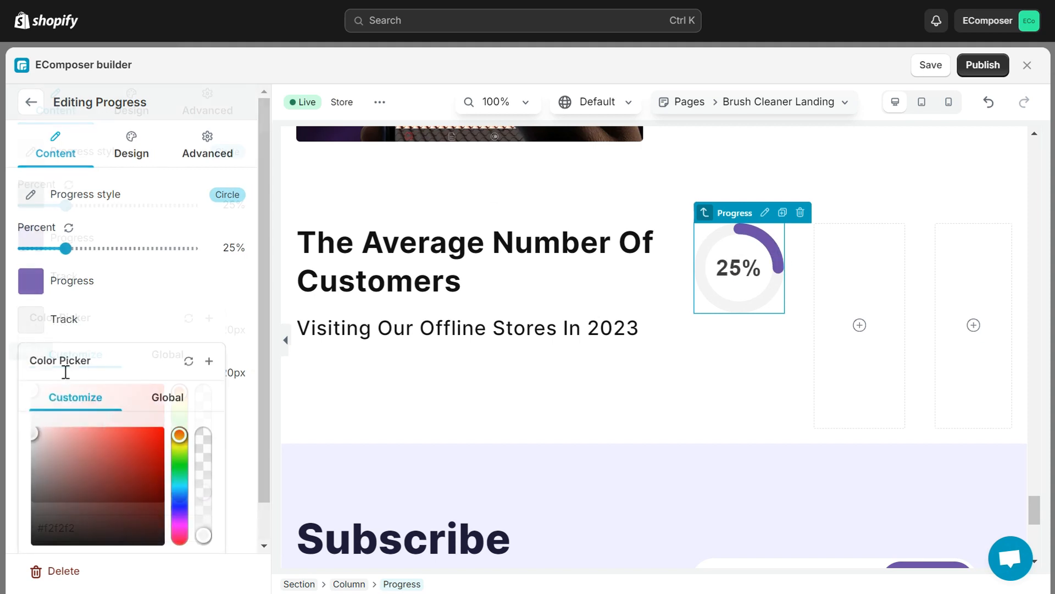
click(61, 457)
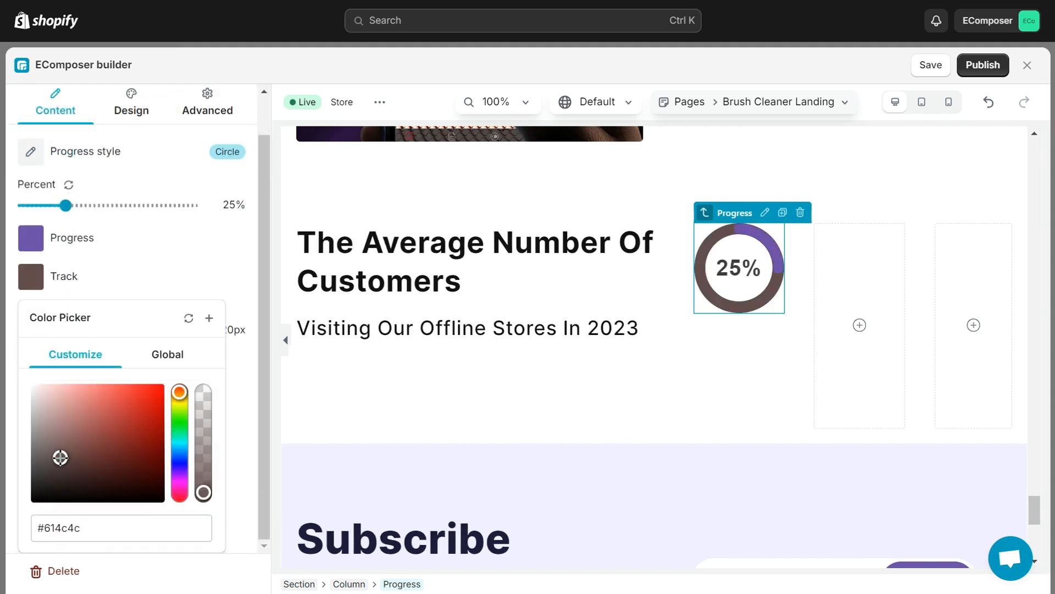
click(33, 402)
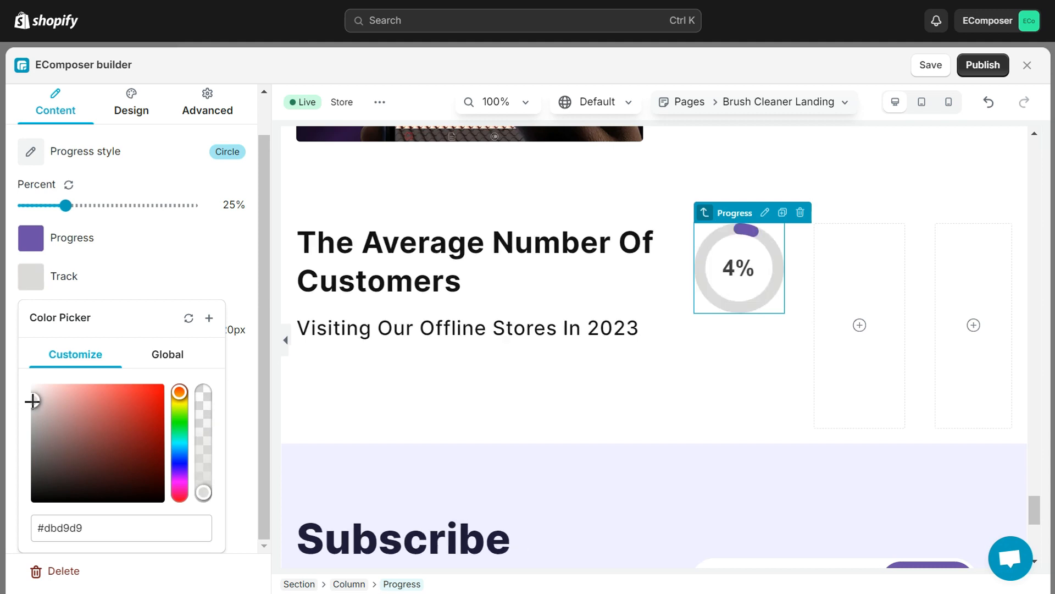
click(228, 258)
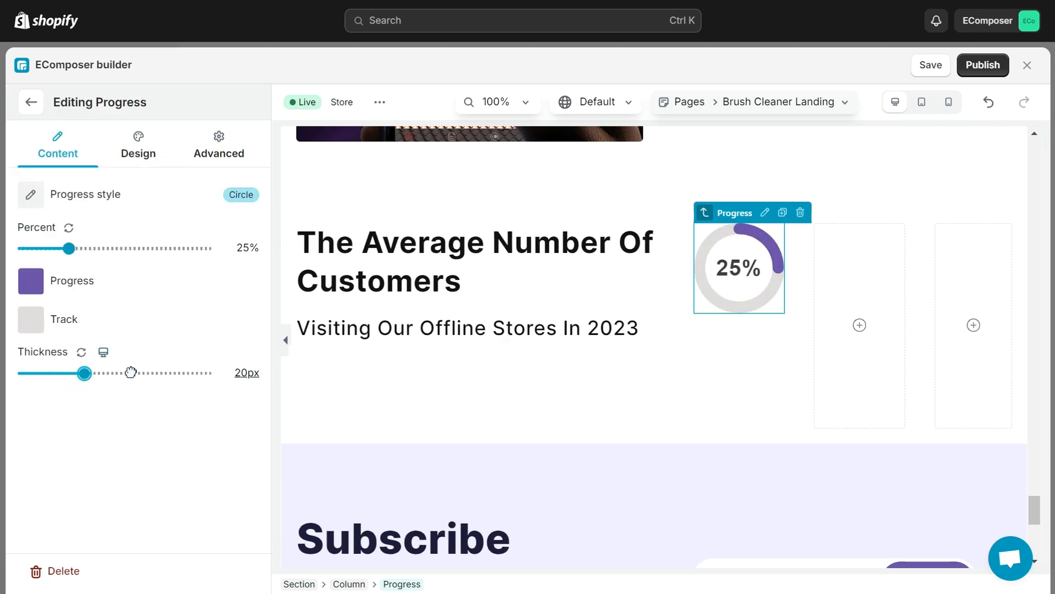
Step: Set the progress circle's thickness to 15 px
drag(131, 372, 133, 371)
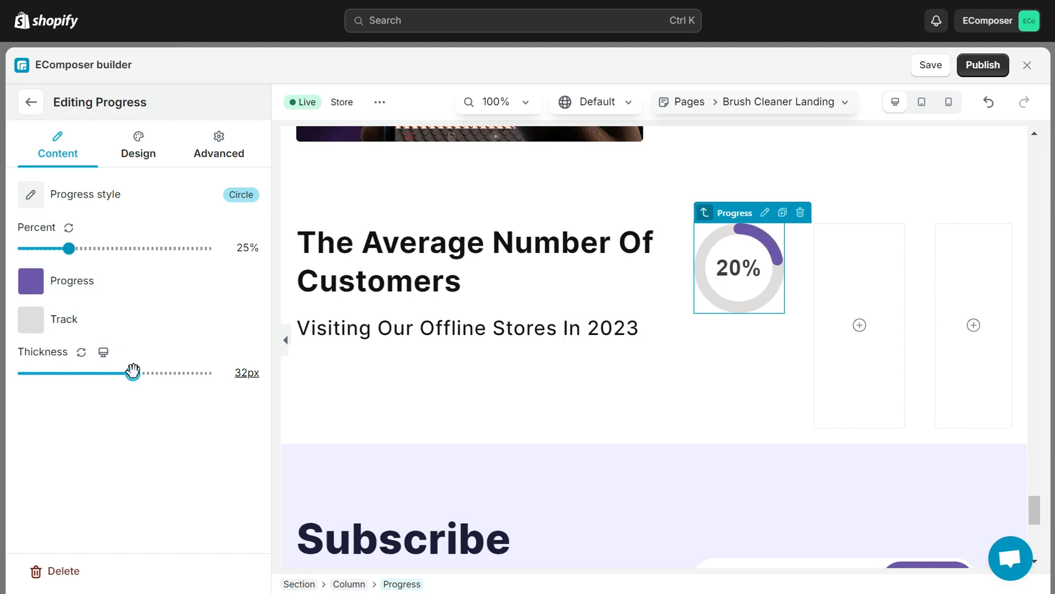
click(57, 380)
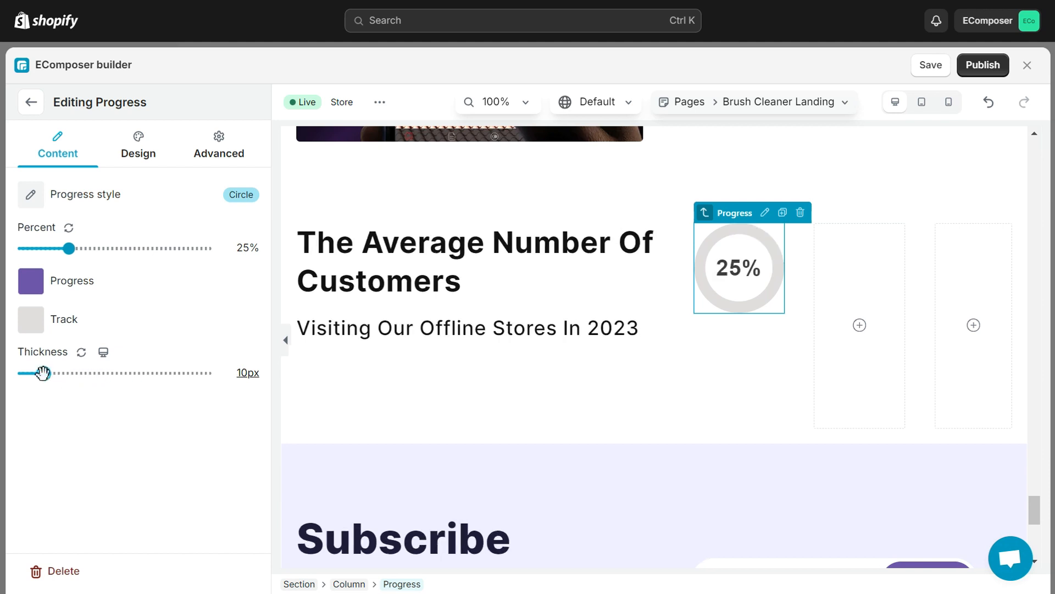
drag(43, 373, 64, 375)
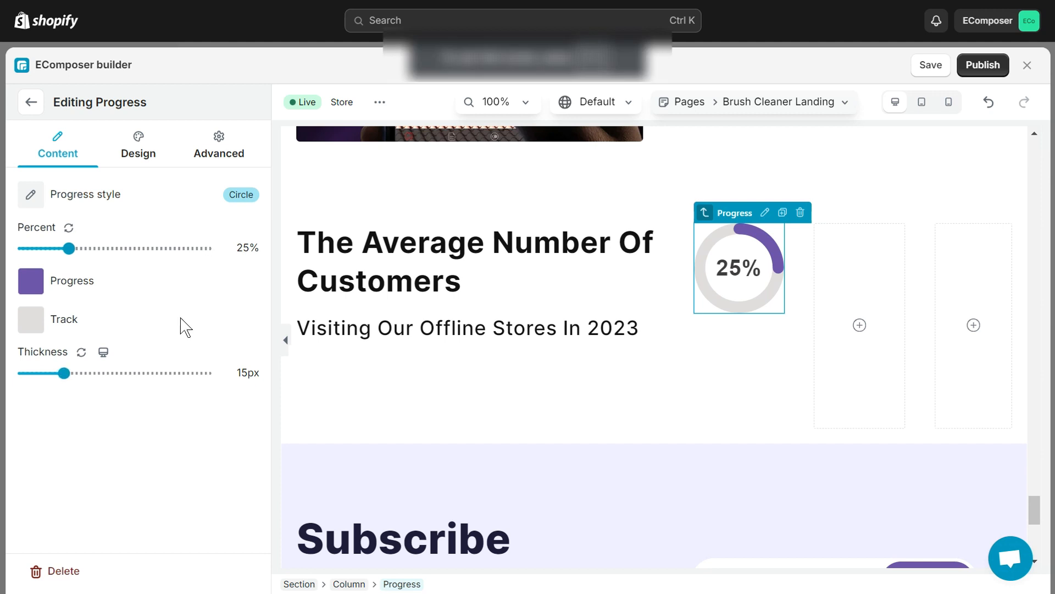
Step: Try left and right alignment for the percent text and return it to centre
click(144, 155)
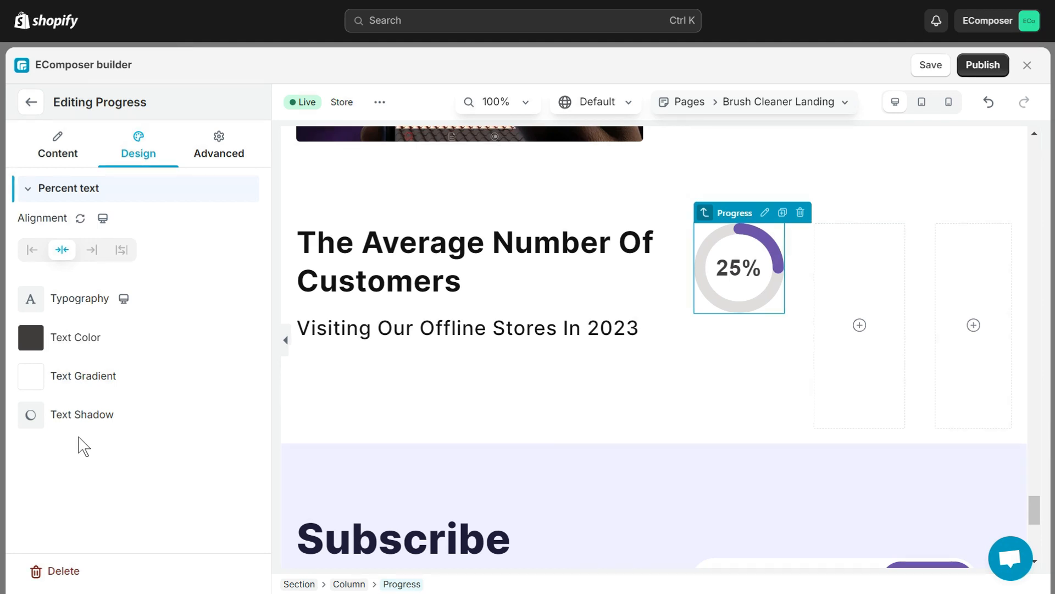
click(32, 251)
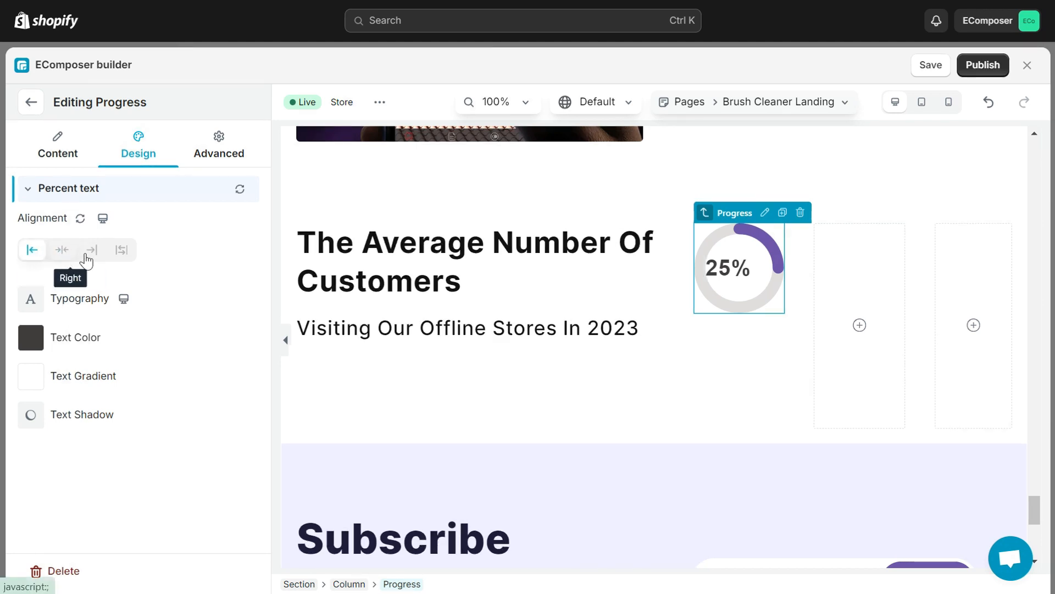
click(89, 252)
click(61, 251)
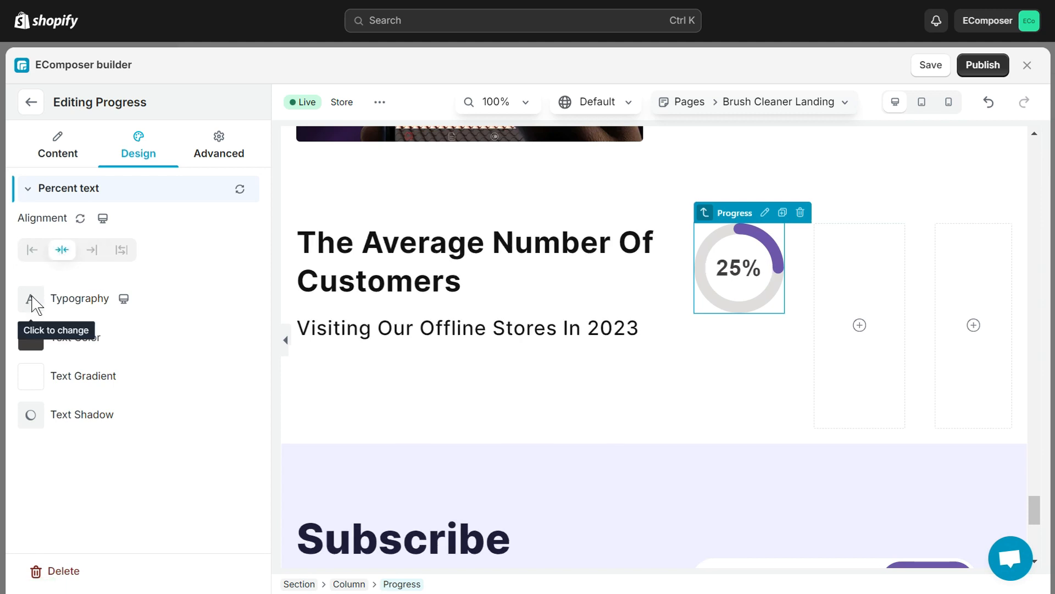
click(30, 299)
click(165, 378)
scroll(157, 417, down, 3)
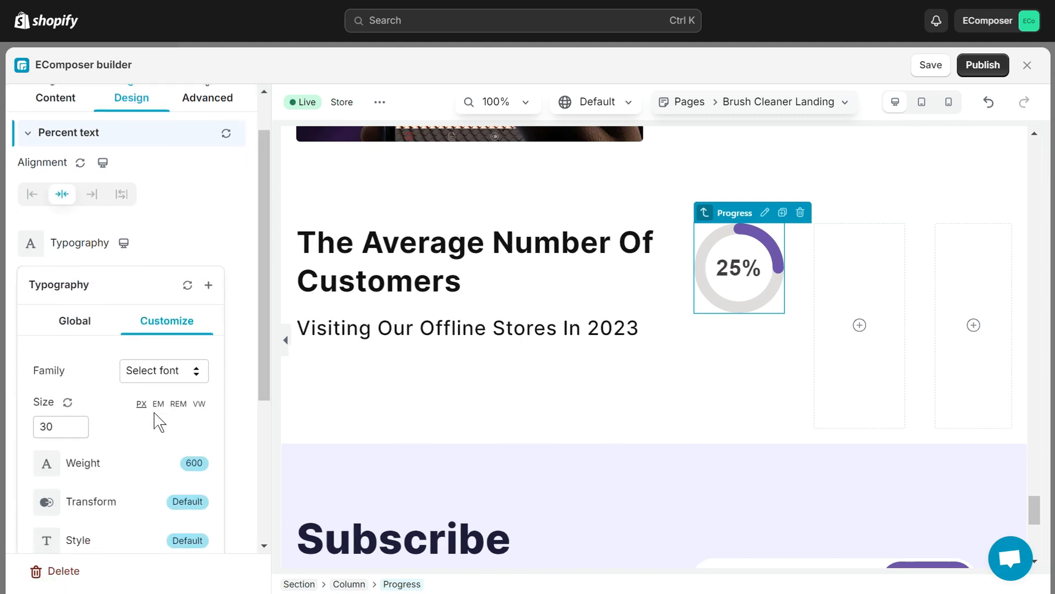
scroll(158, 422, down, 2)
scroll(158, 422, up, 6)
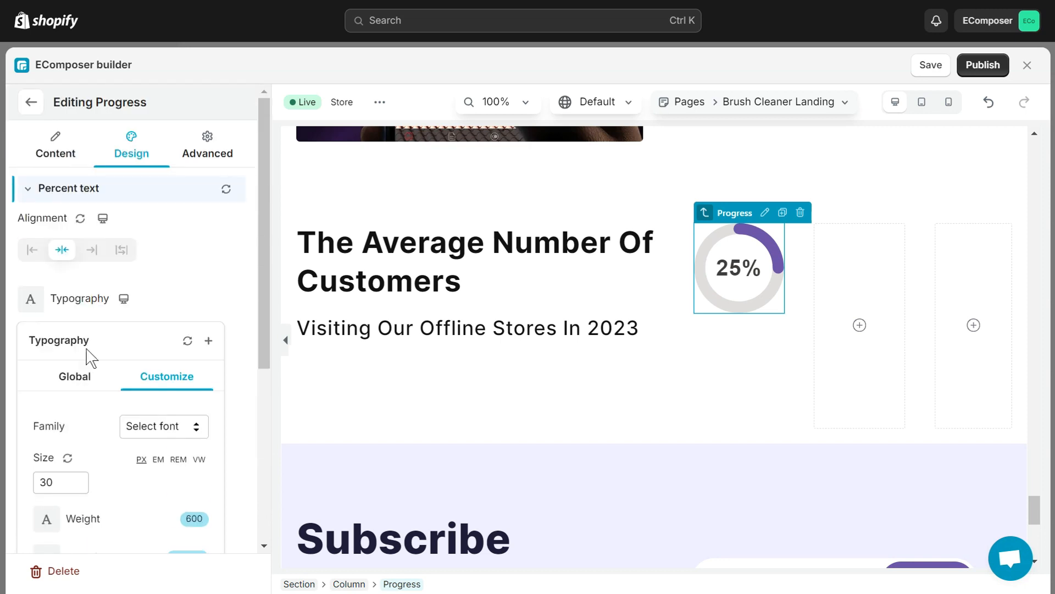
Step: Set the percent text's colour to the dark grey #474343
click(31, 335)
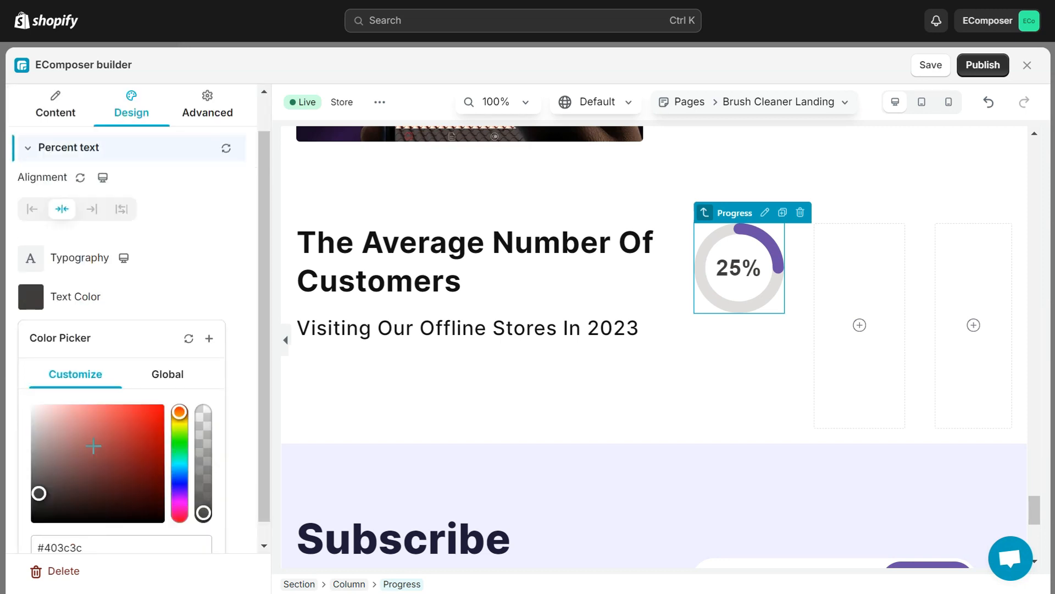
mouse_move(38, 474)
mouse_down()
mouse_move(33, 501)
mouse_move(38, 470)
mouse_up()
click(163, 294)
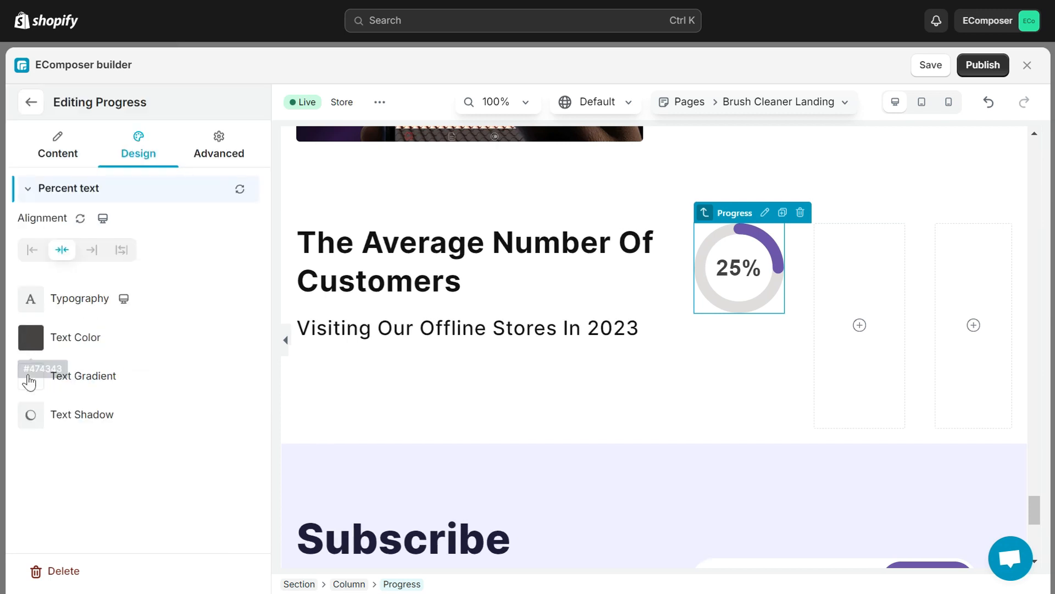
click(31, 380)
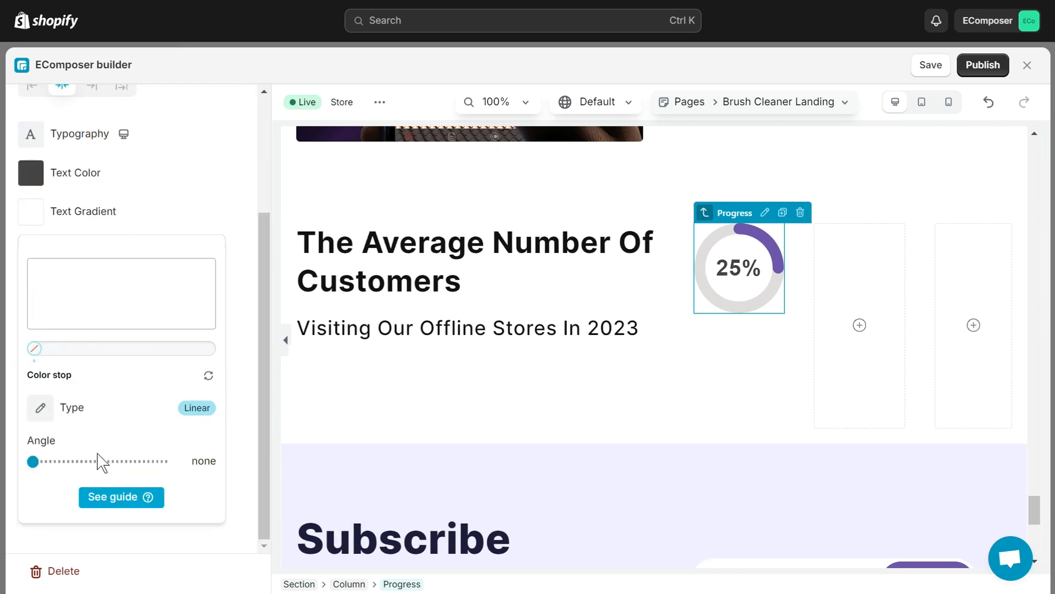
scroll(102, 462, up, 1)
click(34, 254)
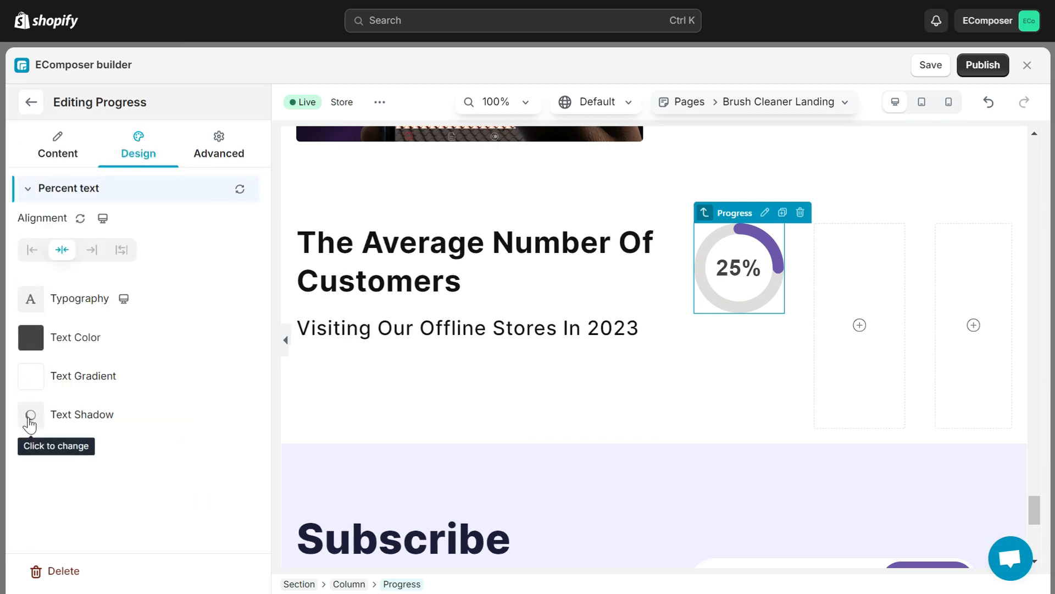
click(30, 417)
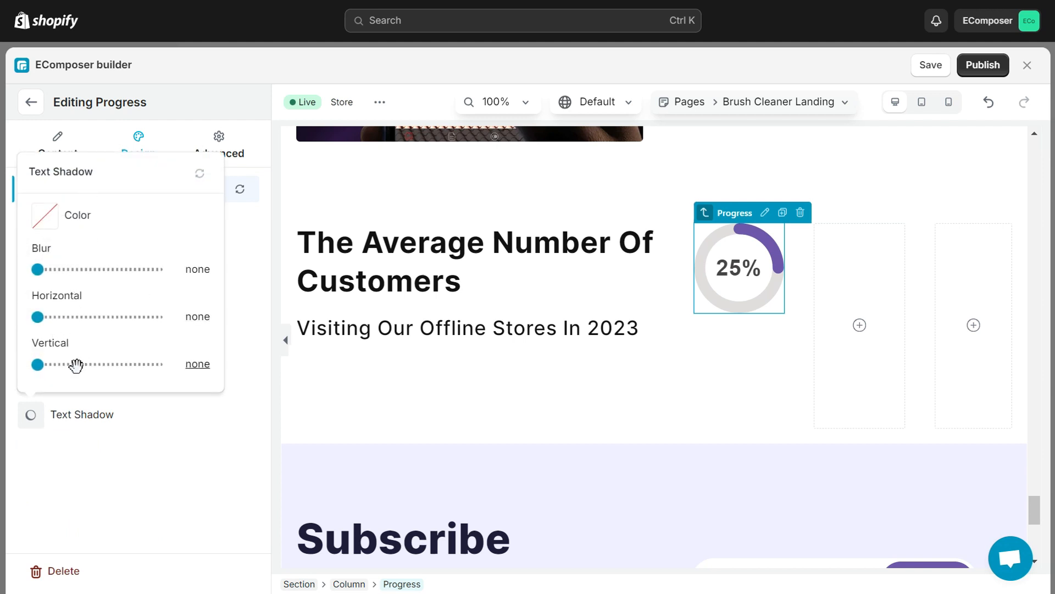
click(198, 481)
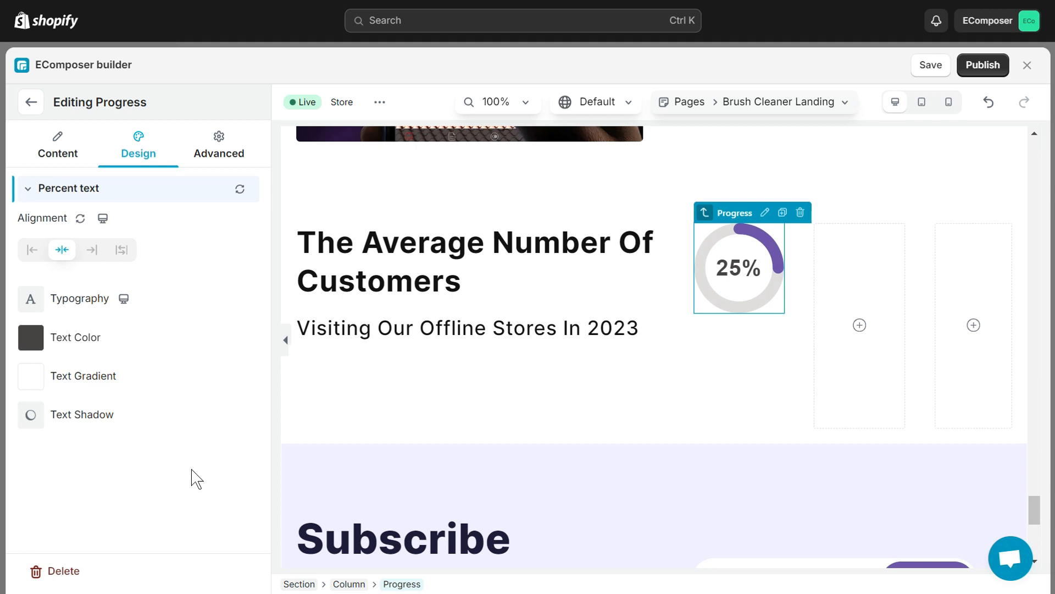
Step: Set the circle's track colour to a paler grey and its thickness to 19 px
click(55, 144)
click(31, 319)
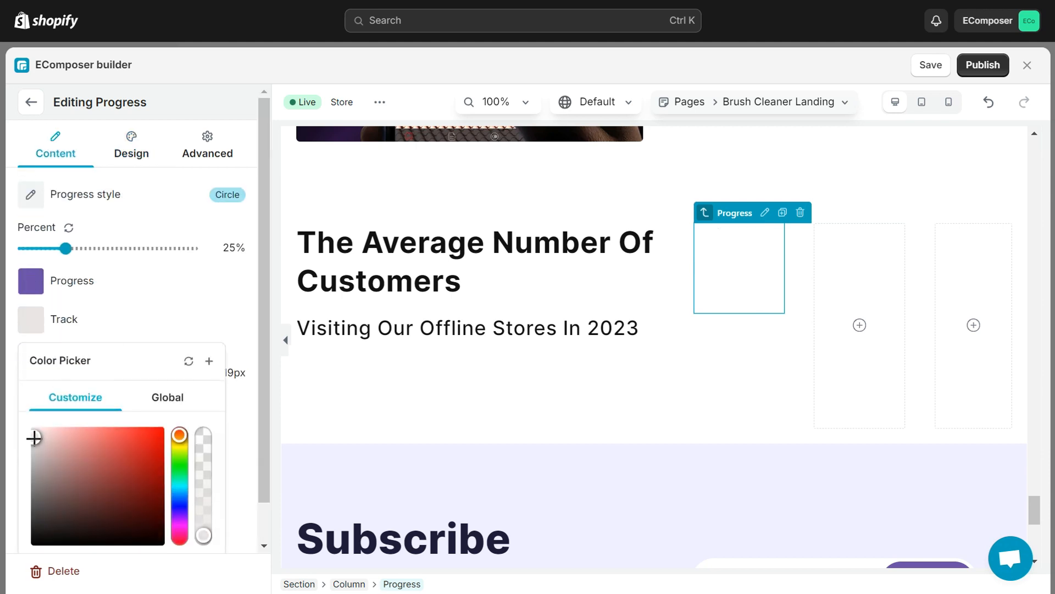
Step: Change the percent text's typography to a slightly smaller, lighter font style
click(131, 144)
click(32, 297)
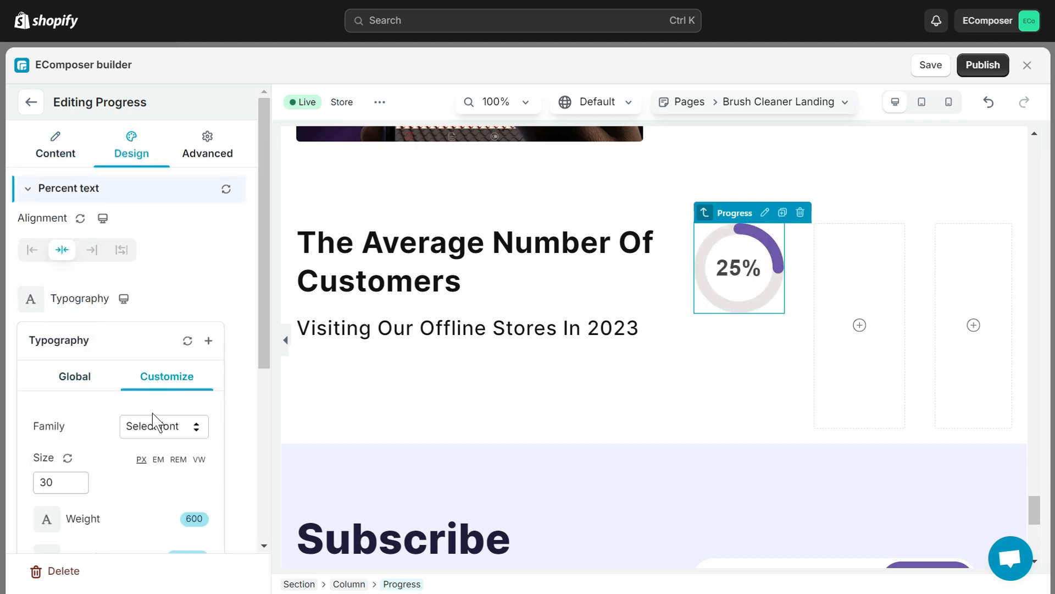
click(187, 339)
click(170, 158)
click(50, 448)
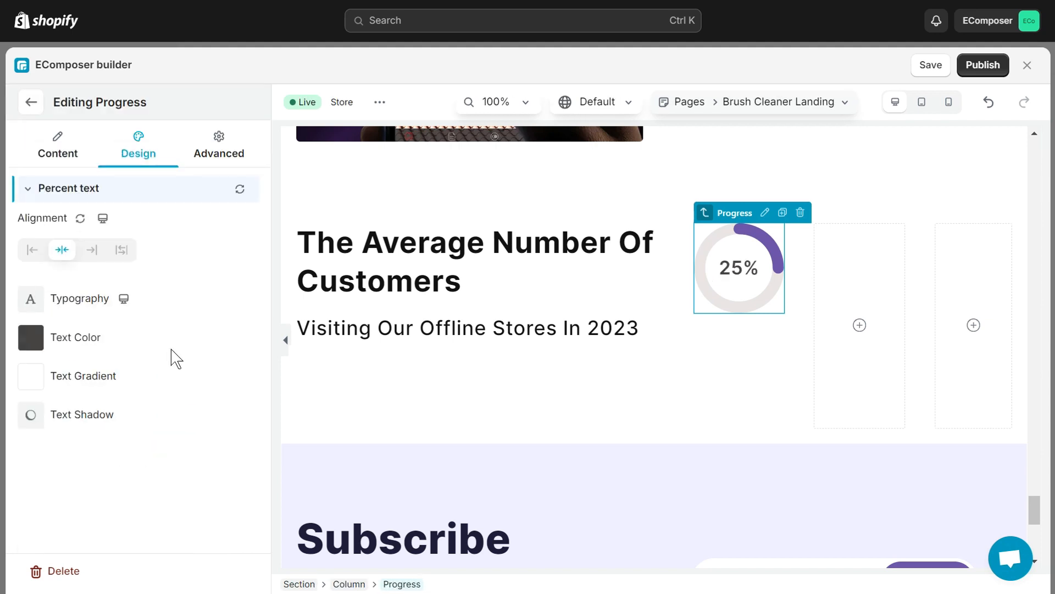
click(148, 201)
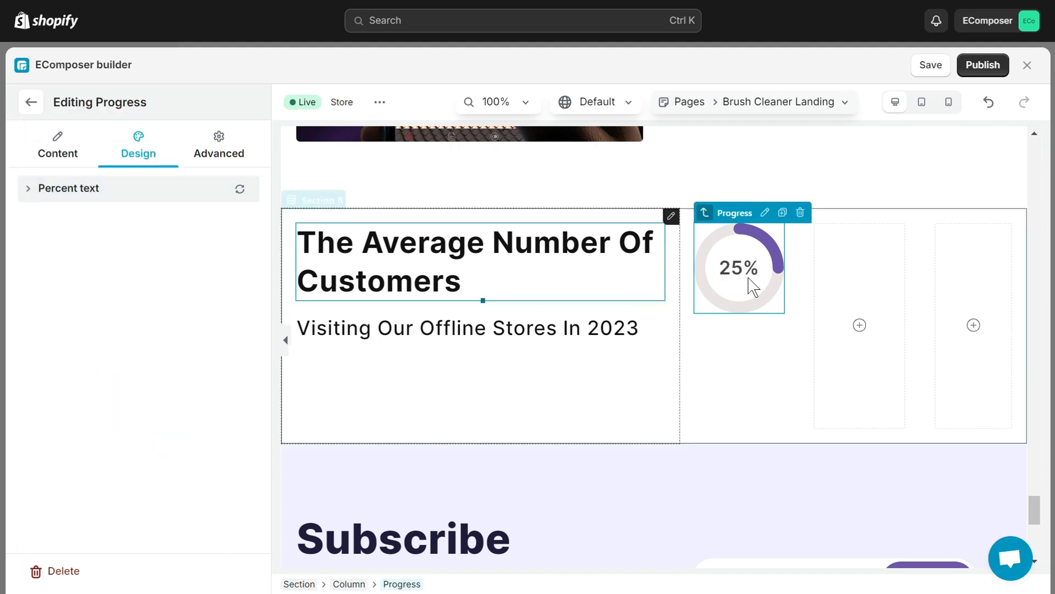
Step: Duplicate the progress circle and move the copy into the empty column beside it
click(784, 218)
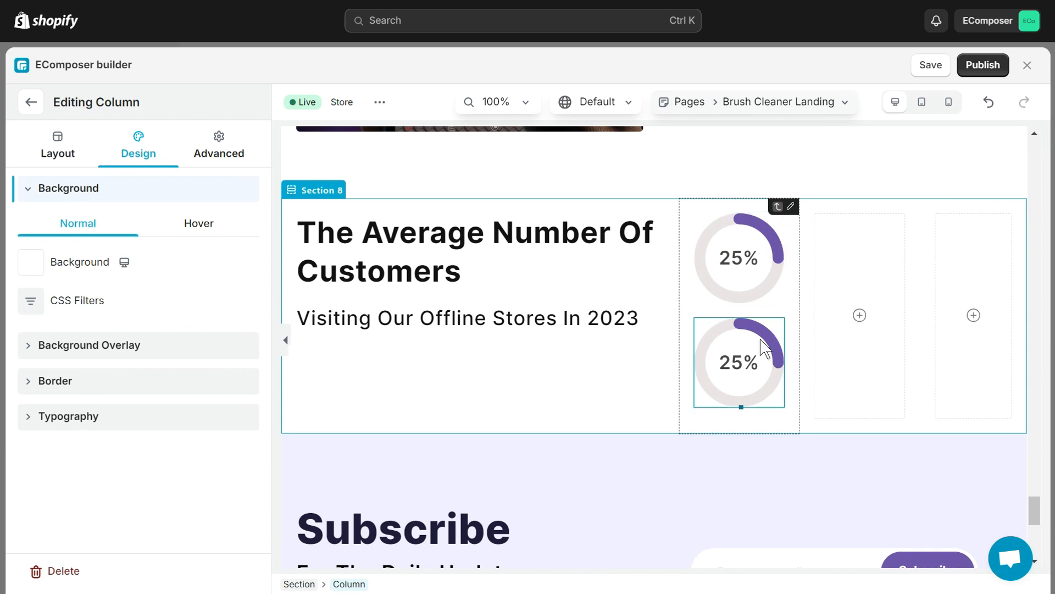
click(769, 345)
drag(739, 307, 851, 239)
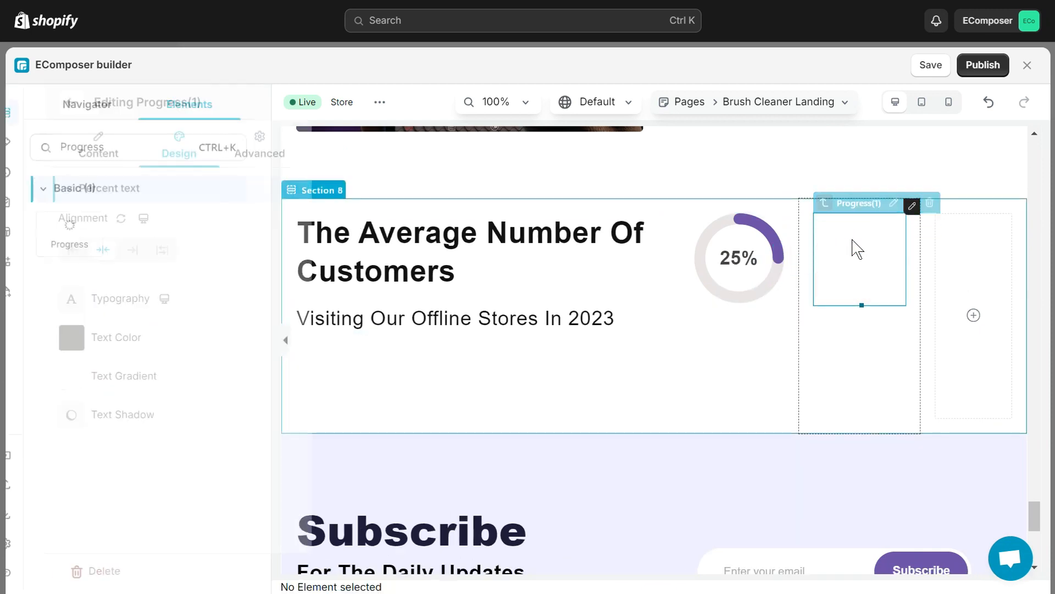
Step: Copy the first progress circle into the last column and set the second and third circles to 15% and 60%
click(767, 216)
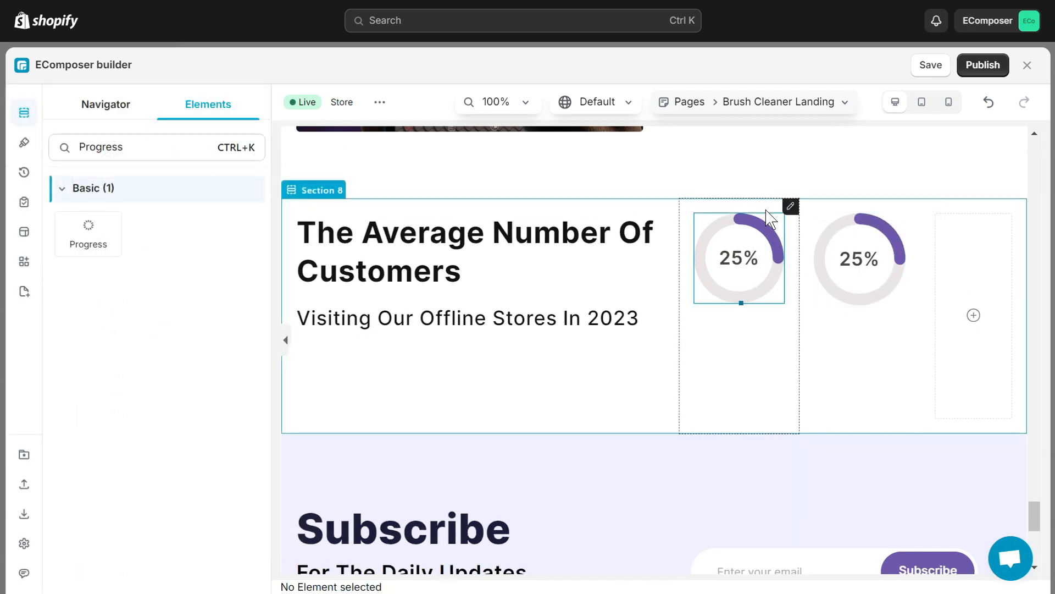
click(787, 205)
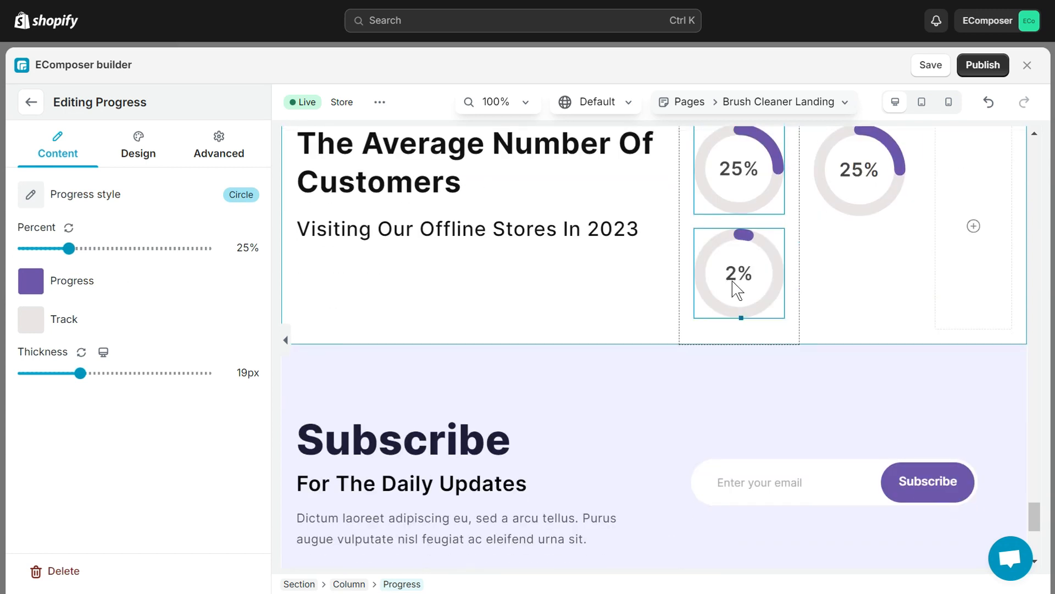
drag(954, 214, 969, 210)
scroll(970, 211, up, 2)
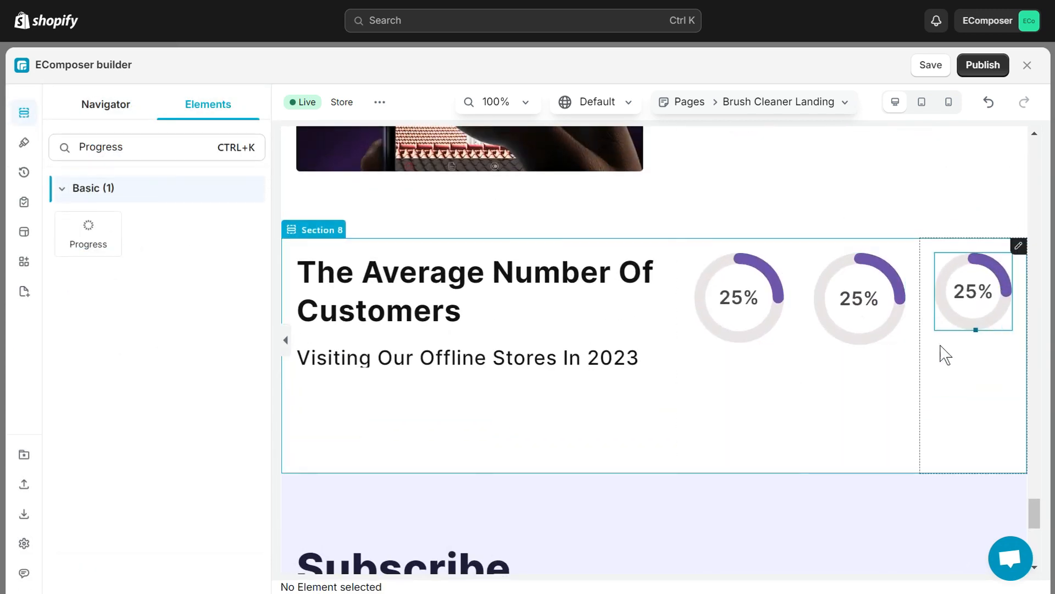
click(949, 324)
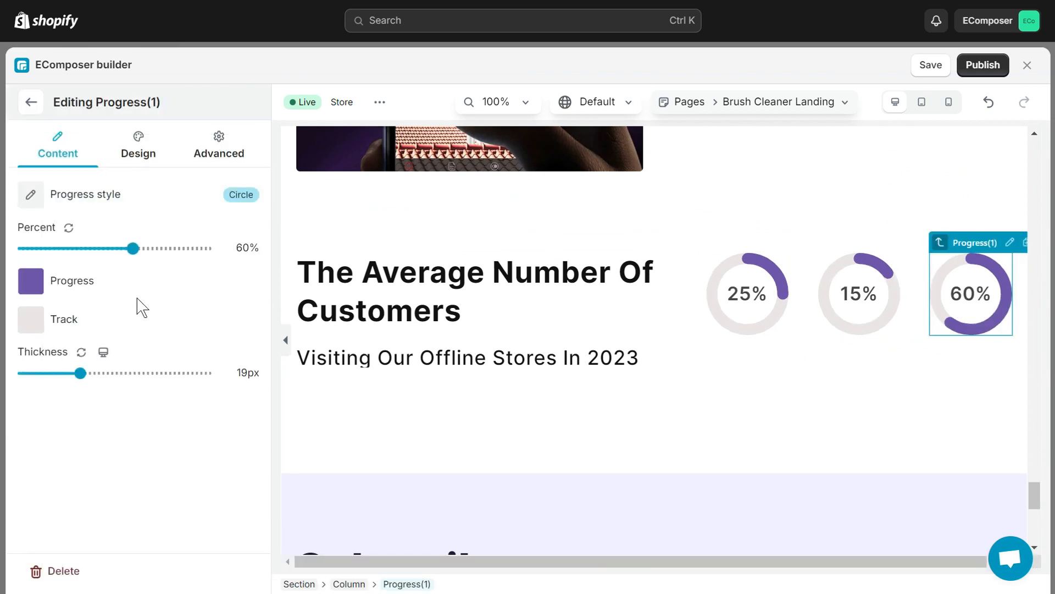
Step: Add a Heading element below the 25% circle and set its text to "German"
click(29, 107)
drag(153, 231, 709, 384)
drag(127, 306, 26, 307)
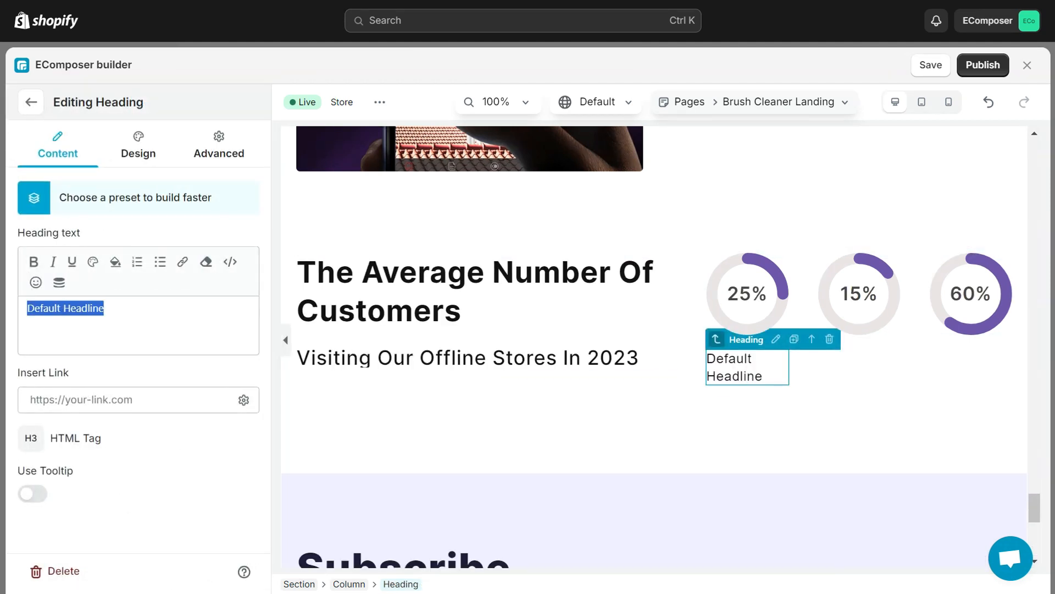
text(German)
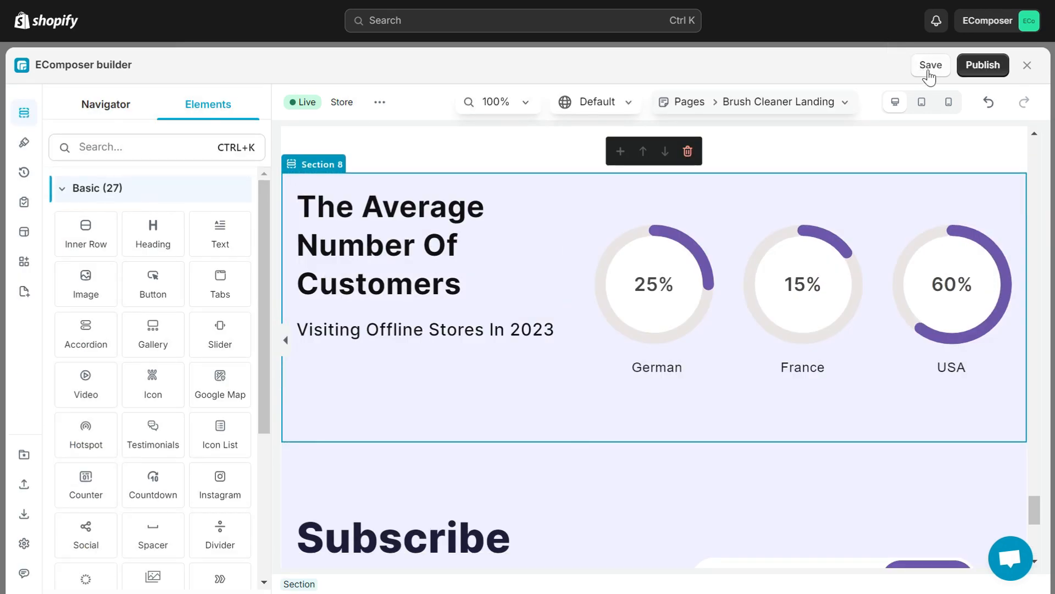
Step: Save and publish the Brush Cleaner Landing page with its current general settings
click(993, 72)
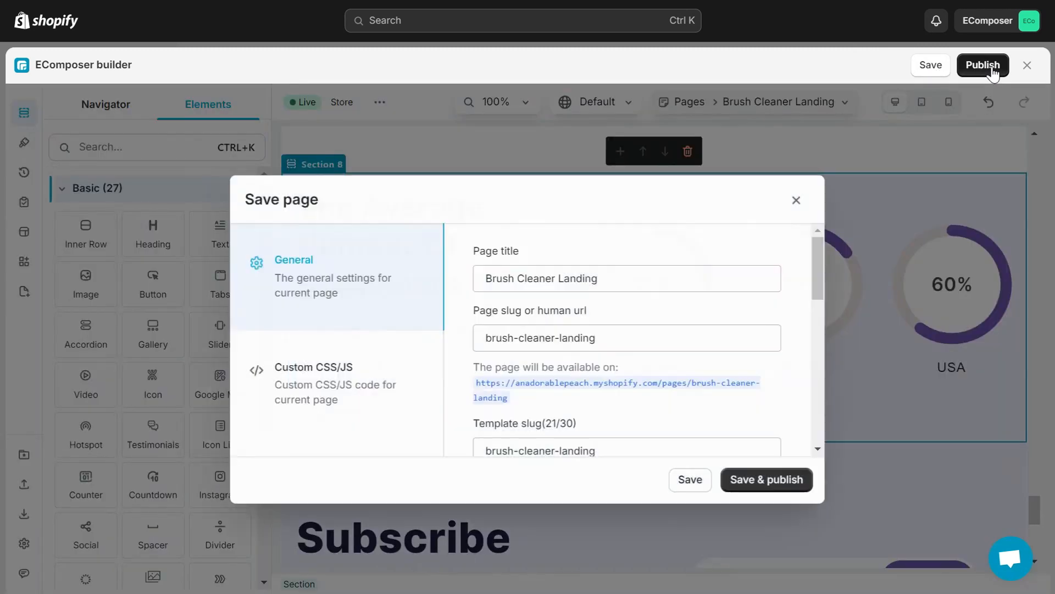
scroll(716, 402, down, 5)
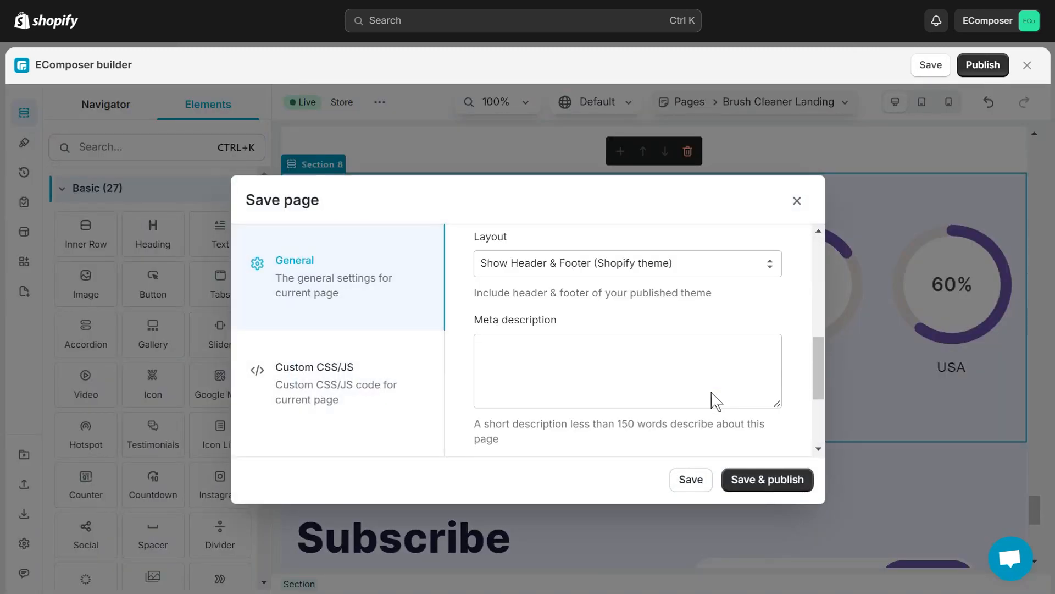
click(783, 482)
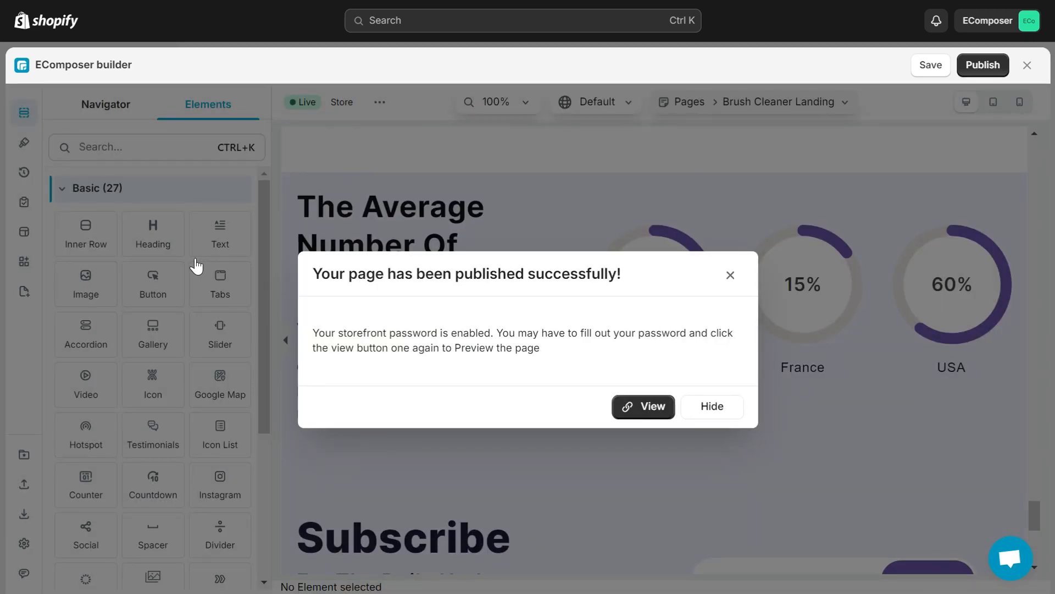
Step: View the published landing page and examine the progress circles in the customer numbers section
click(645, 413)
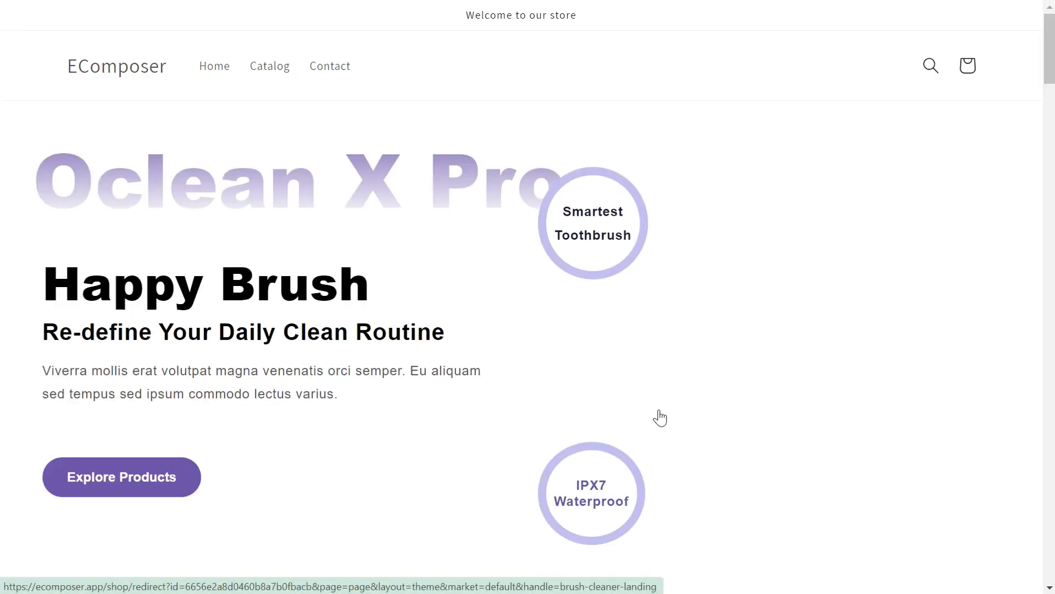
scroll(841, 365, down, 10)
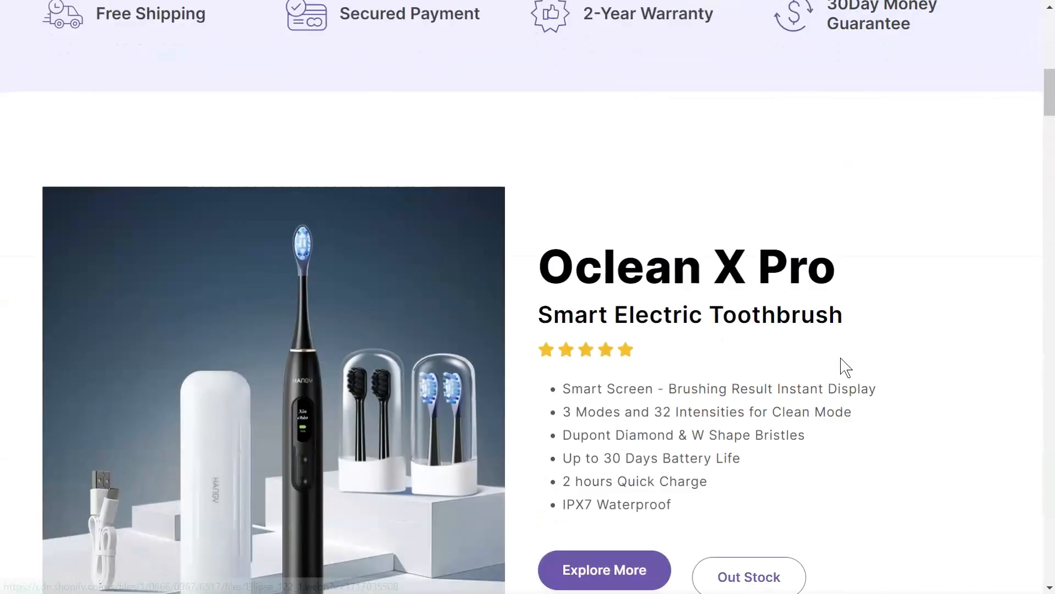
scroll(841, 365, down, 20)
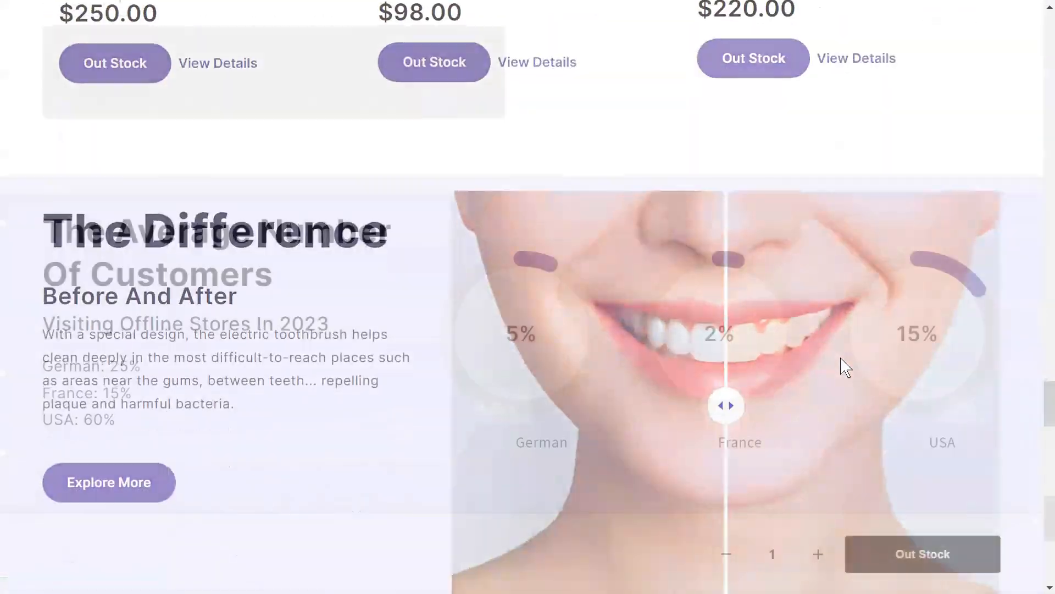
scroll(845, 367, up, 3)
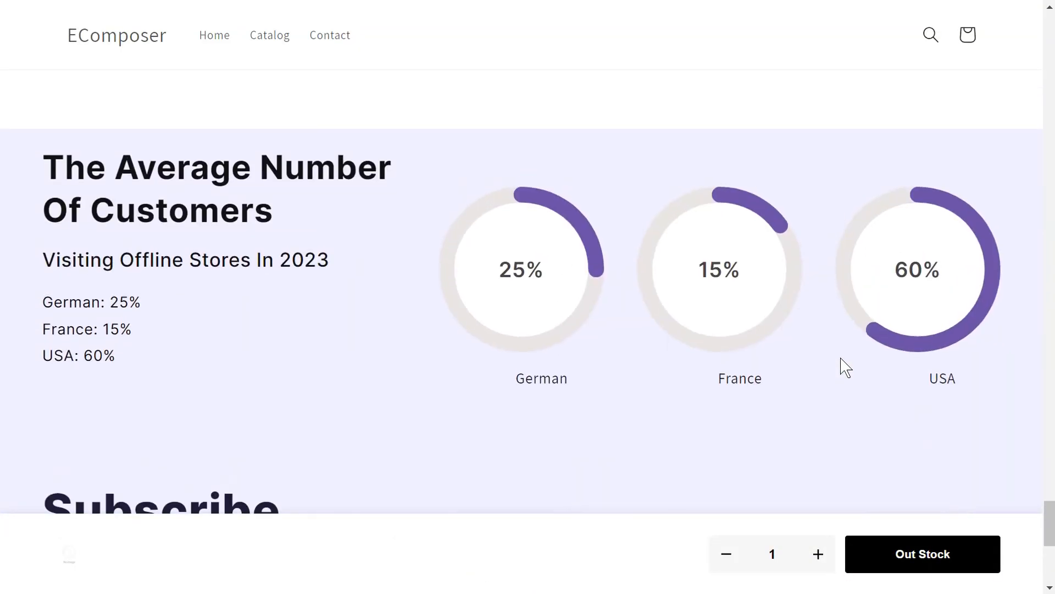
scroll(845, 367, down, 1)
scroll(845, 367, down, 1)
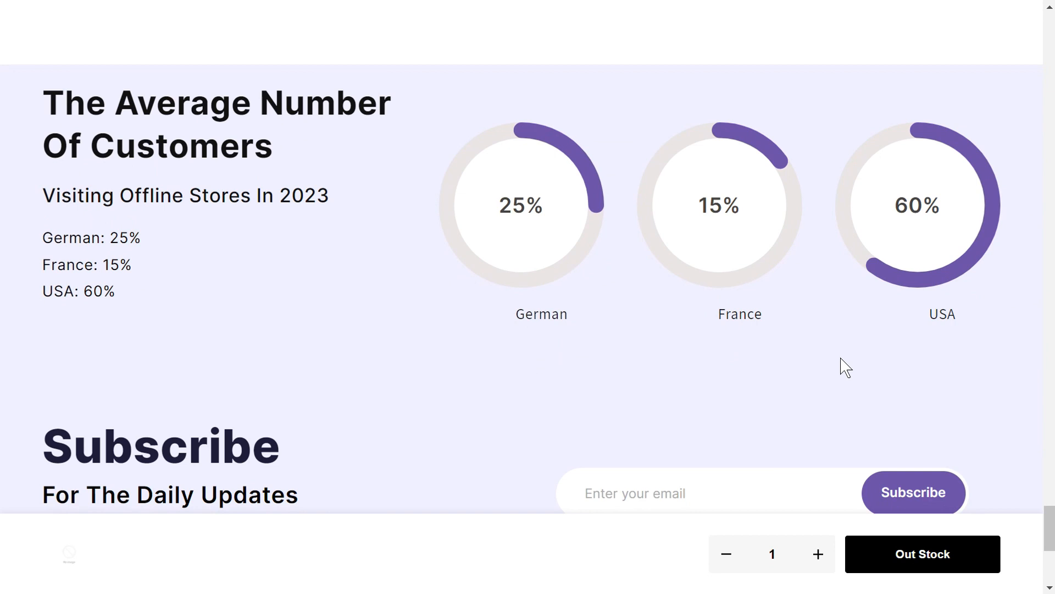